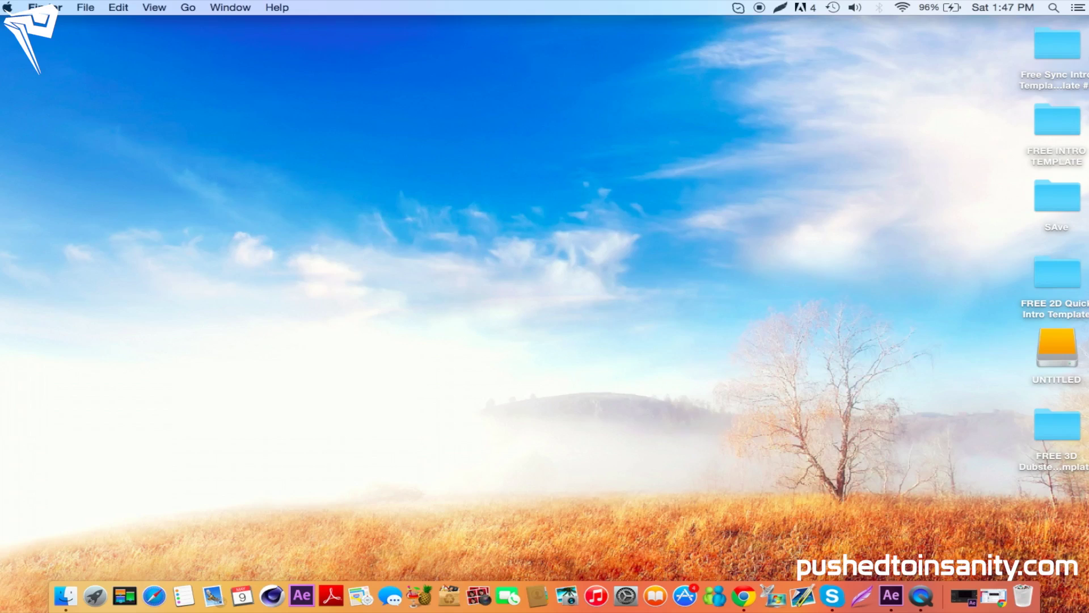
Open the FREE 3D Dubstep Sync Intro Template folder and preview Background.mp4 in Quick Look
double_click(1060, 430)
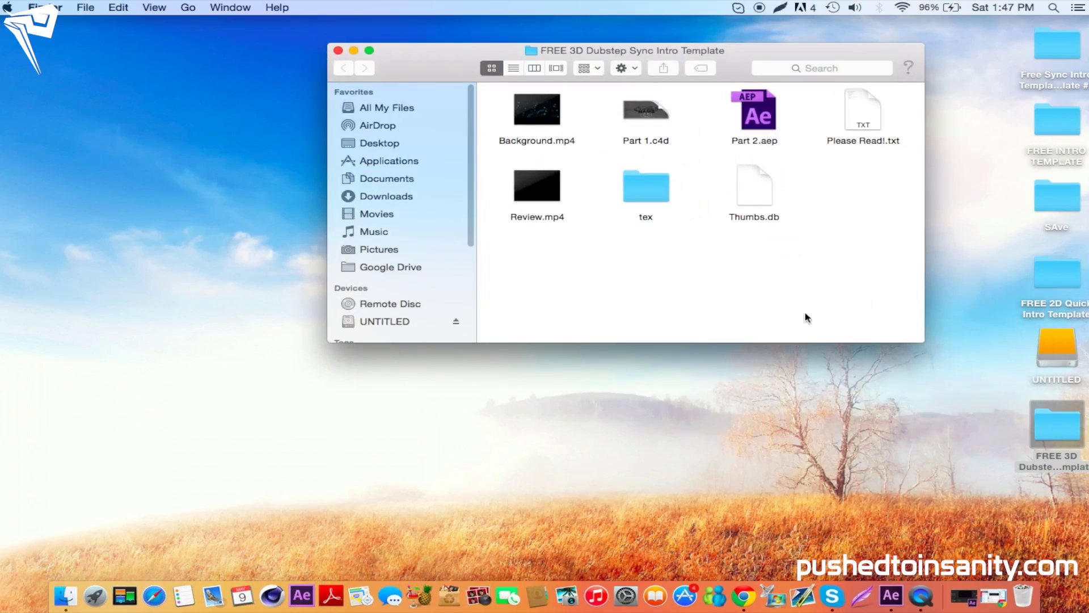
click(555, 120)
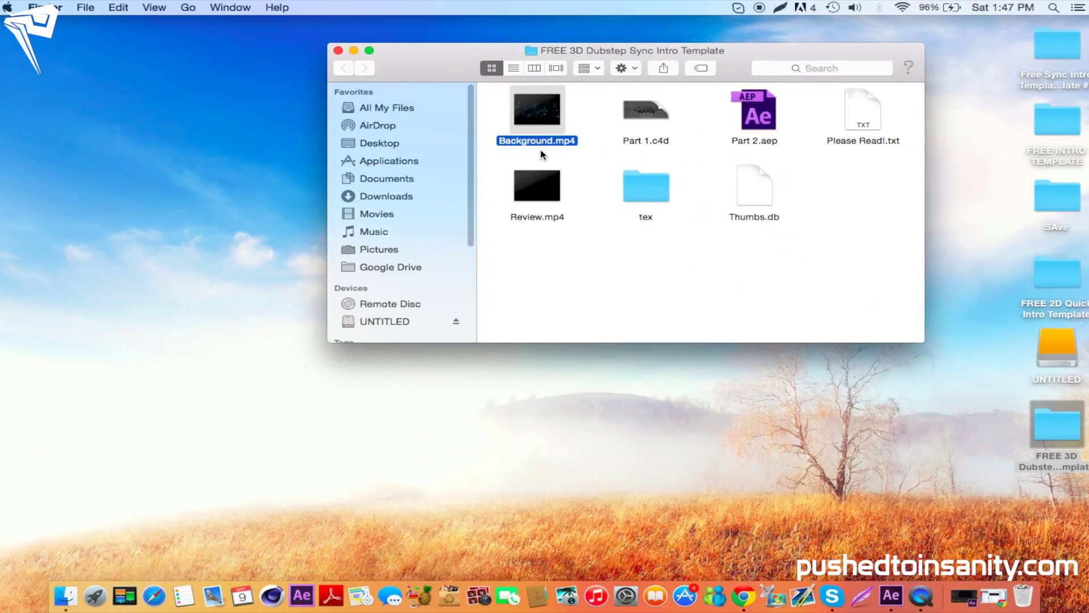
key(space)
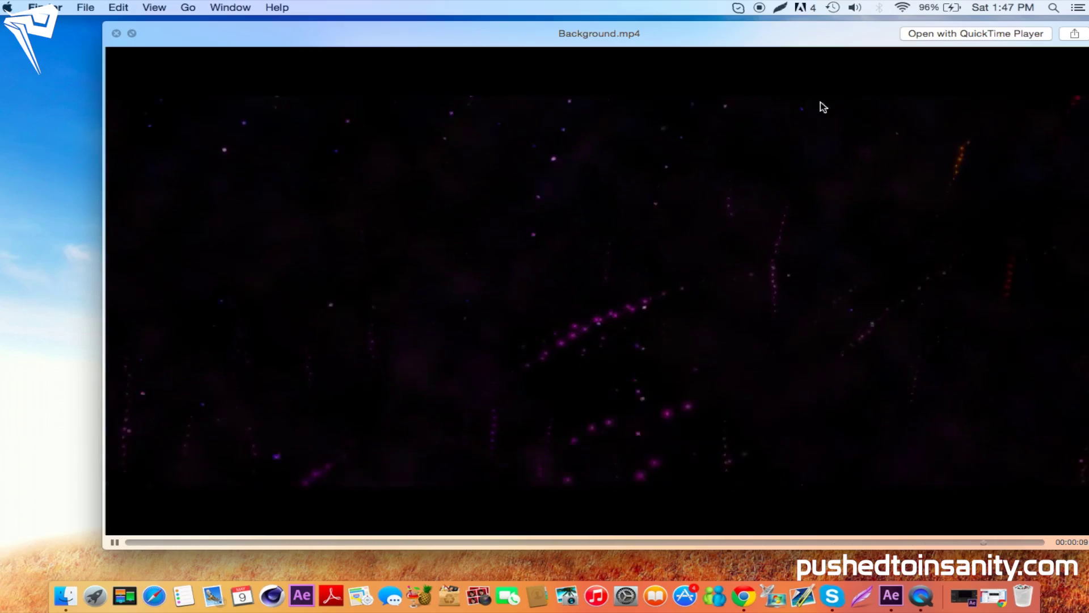
key(space)
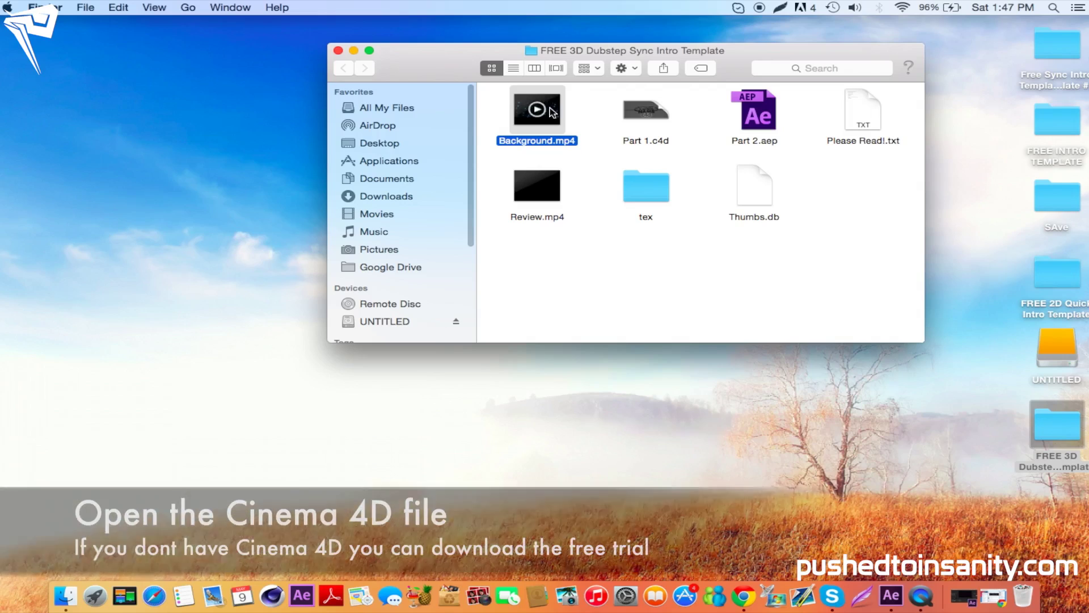
click(847, 223)
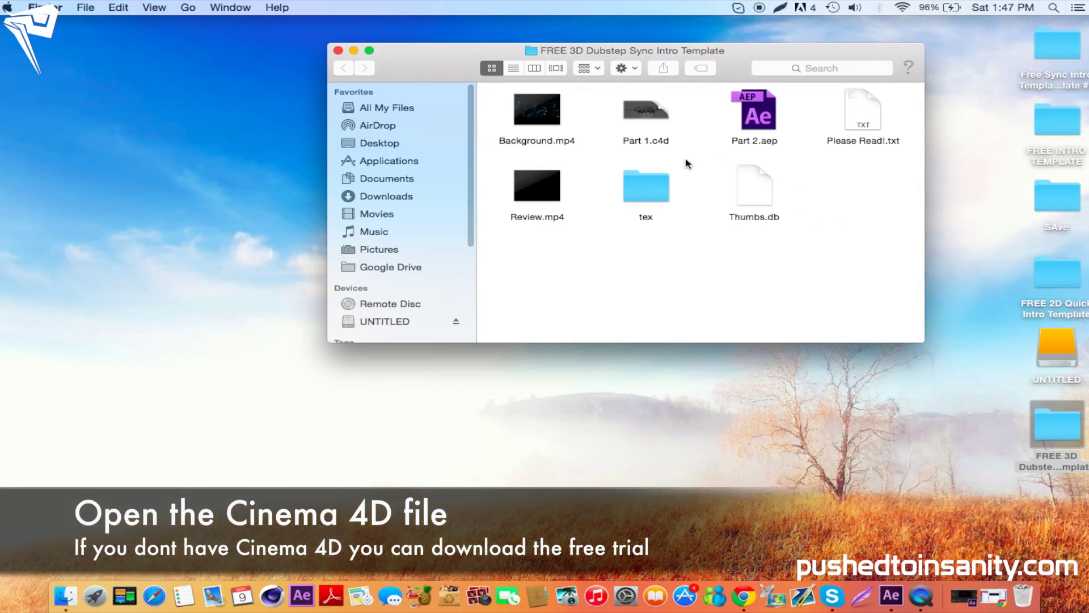
Open Part 1.c4d in Cinema 4D, render a preview frame, and scrub the timeline
double_click(646, 113)
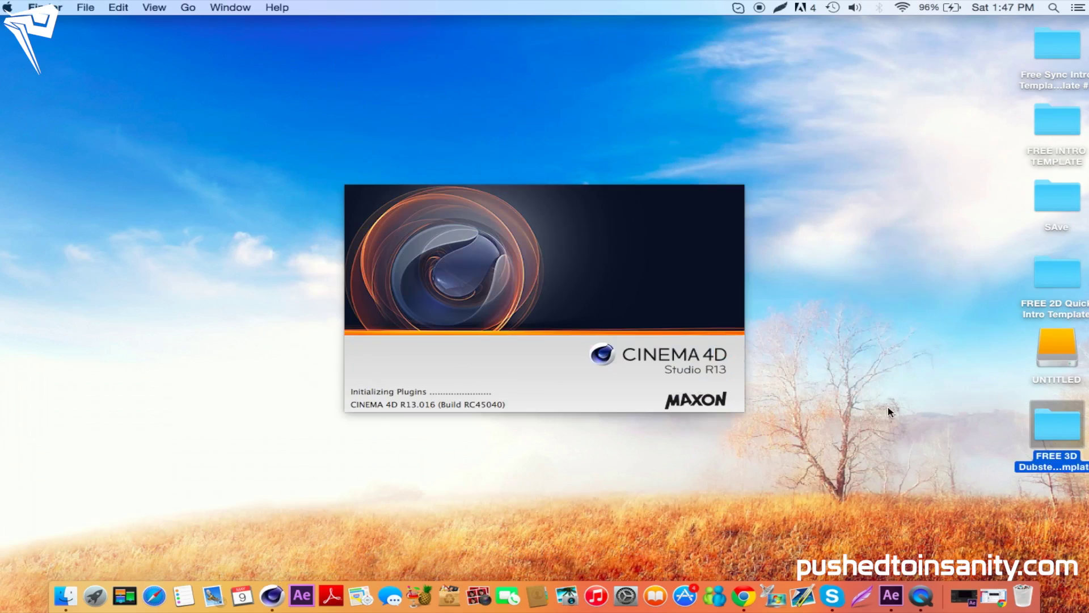
click(888, 408)
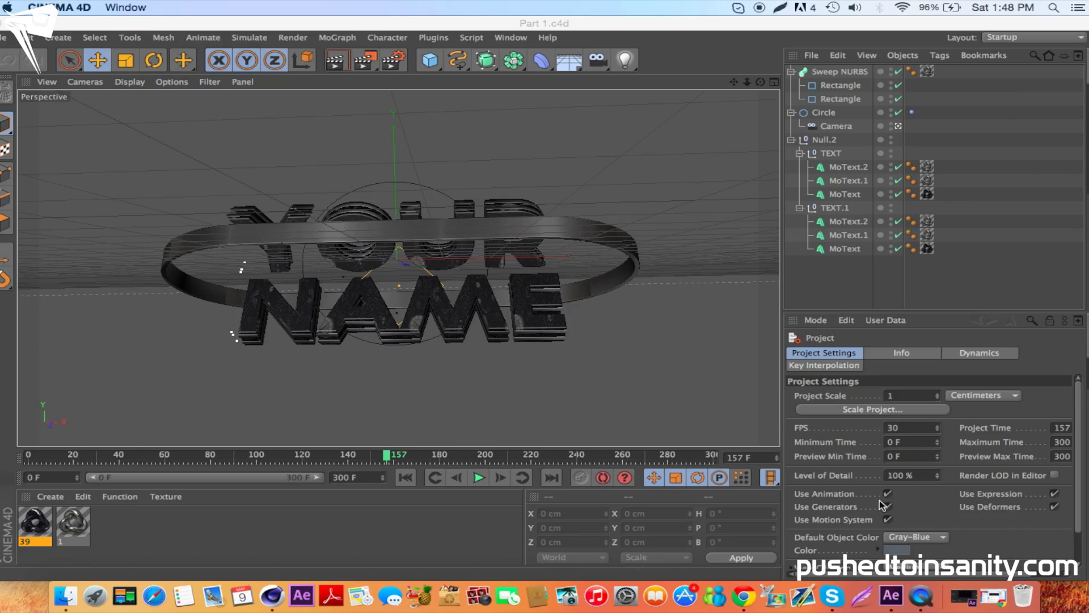
click(342, 61)
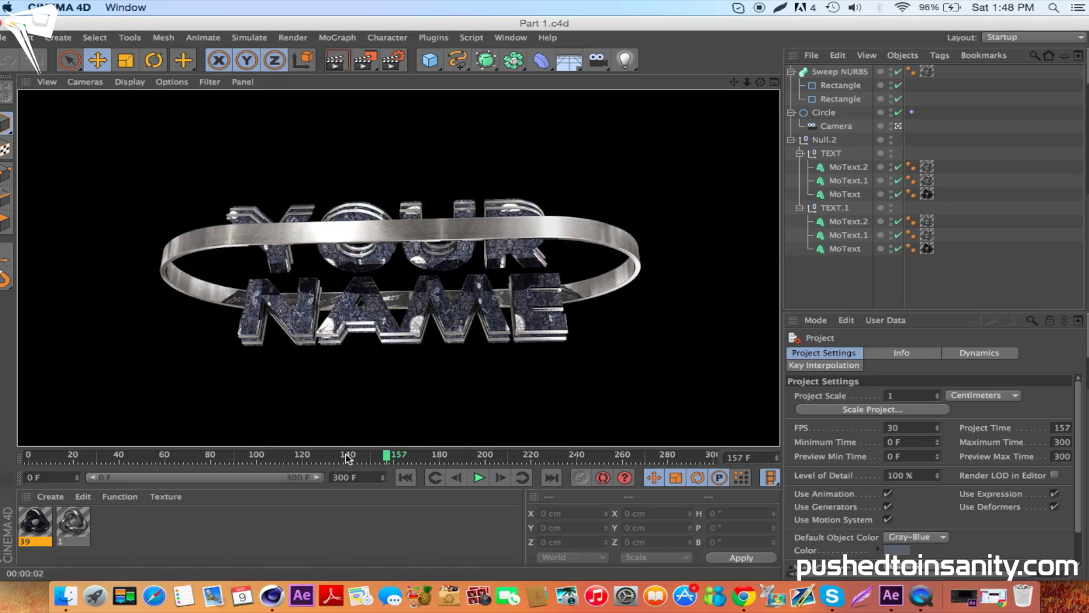
drag(351, 458, 471, 412)
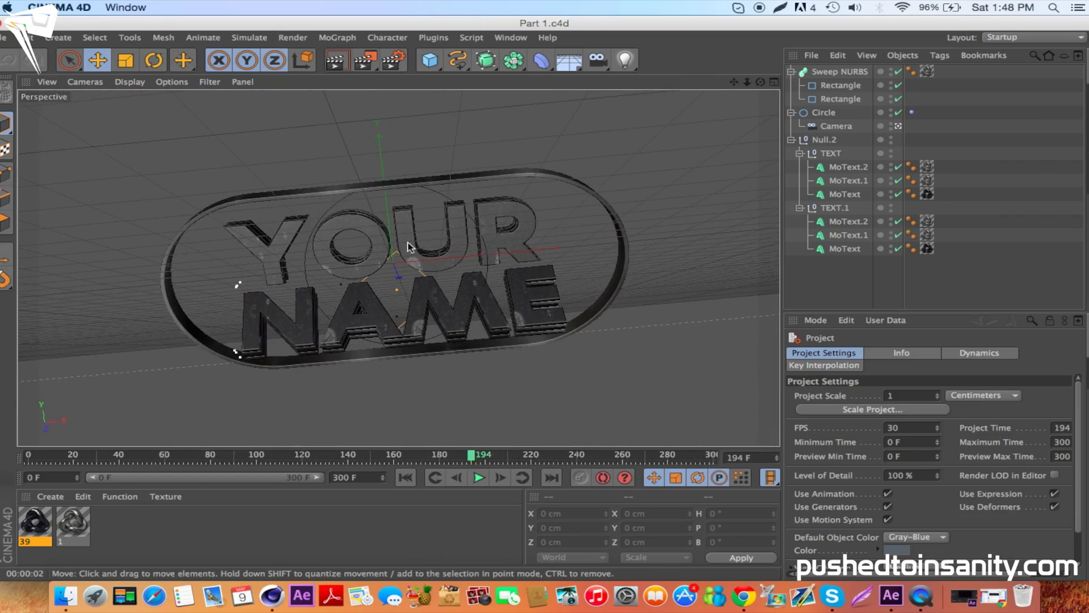
Change the top title word from YOUR to PUSH
shift+click(847, 168)
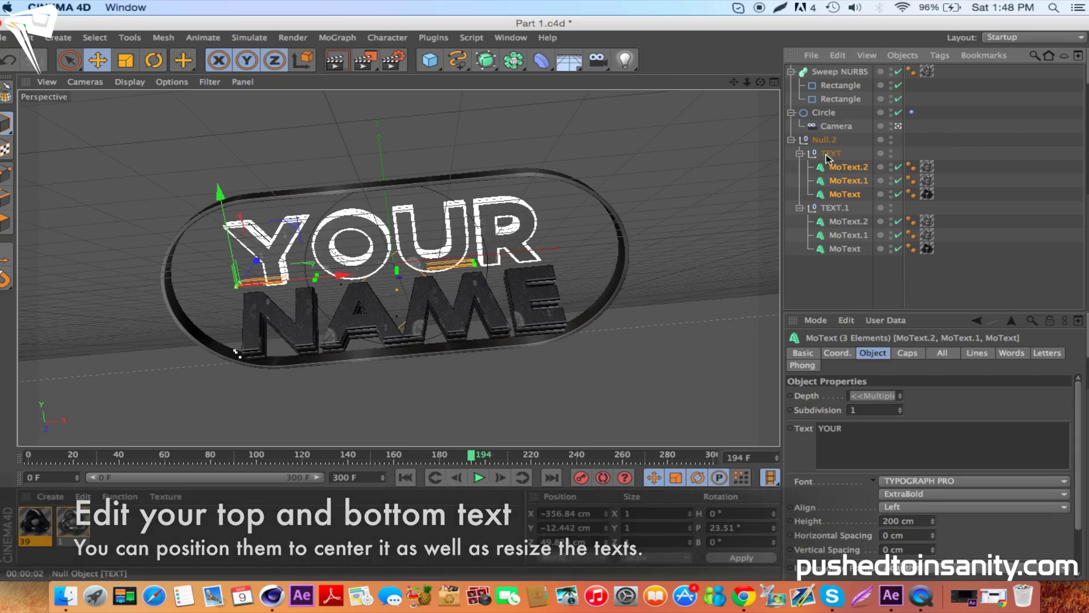
drag(936, 437, 633, 424)
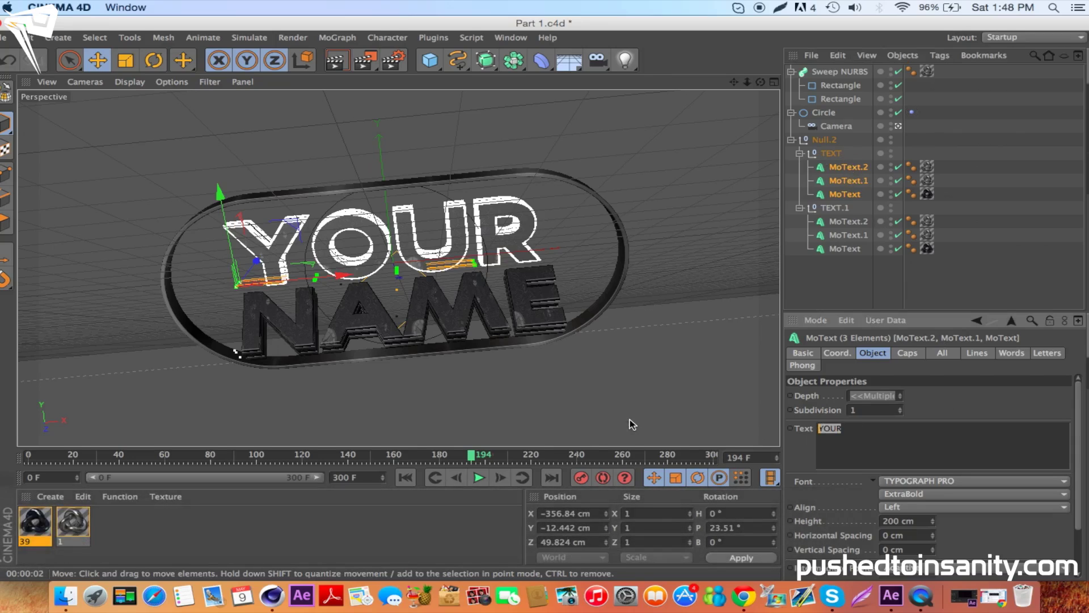
text(PUSH)
key(Tab)
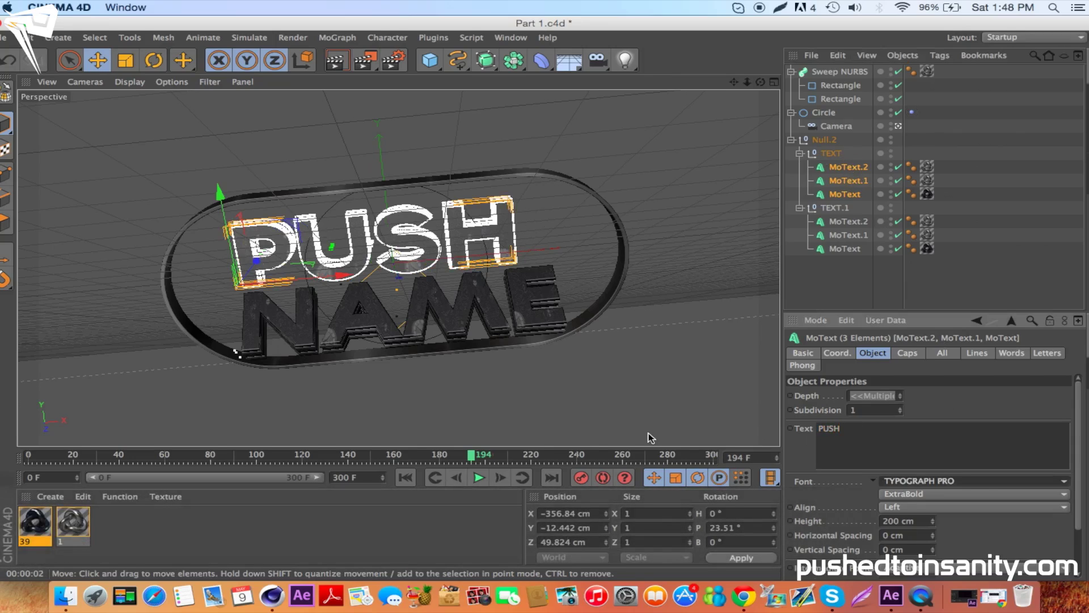
Replace the bottom word NAME with INSANITY and shrink its height to 148 cm
click(849, 253)
shift+click(847, 222)
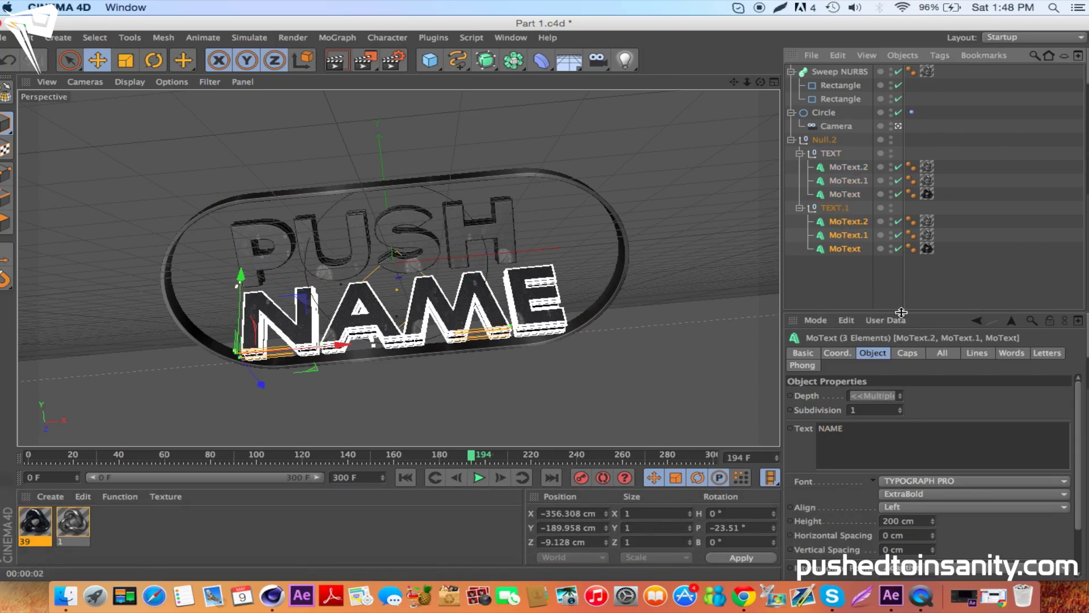
click(868, 438)
key(super+a)
text(IN)
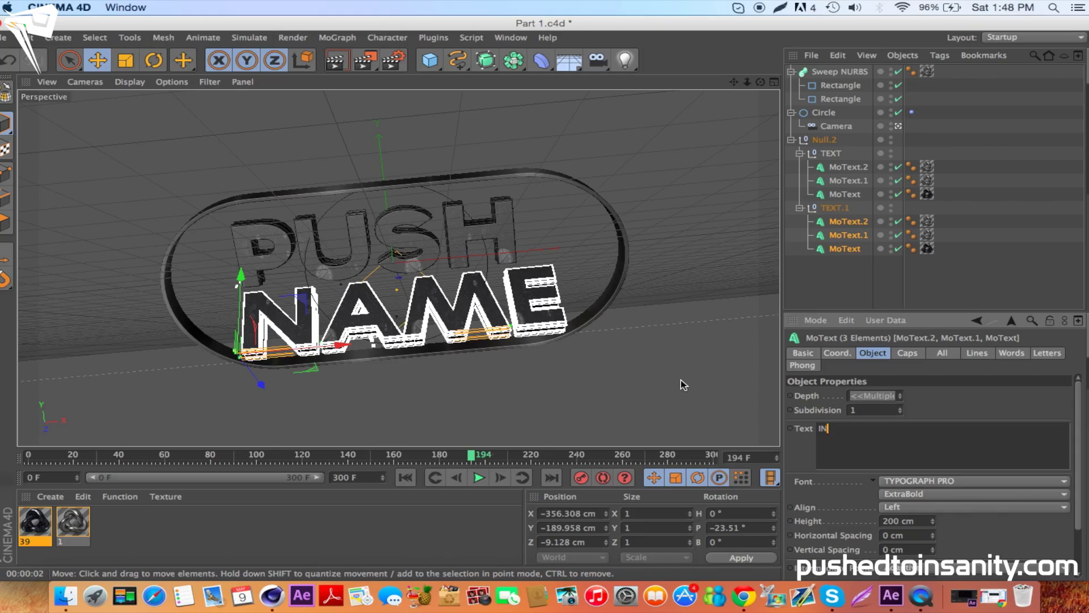
text(SANITY)
key(Return)
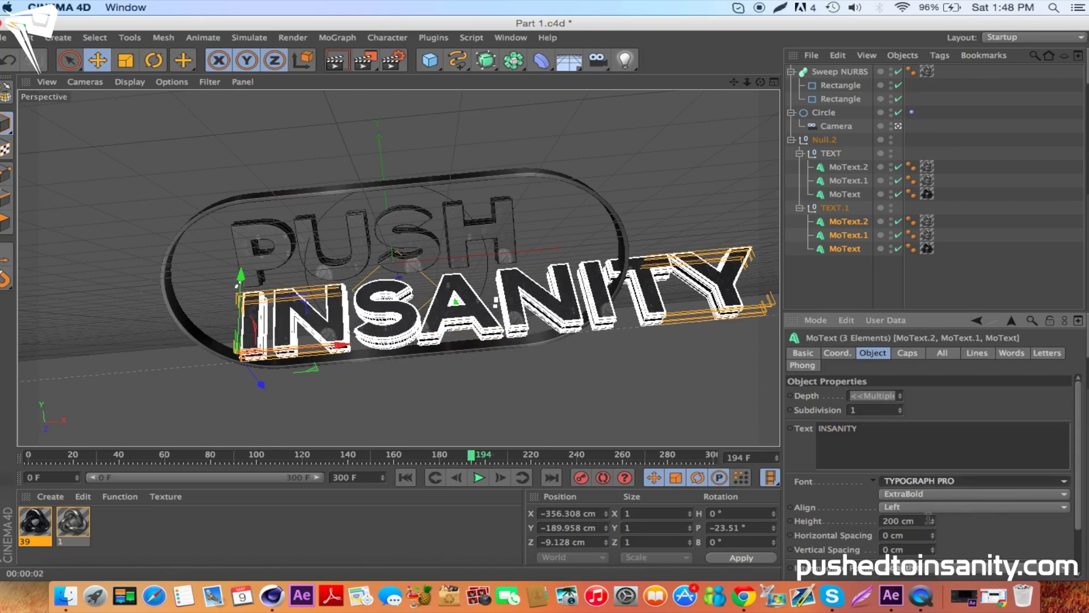
drag(928, 518, 342, 350)
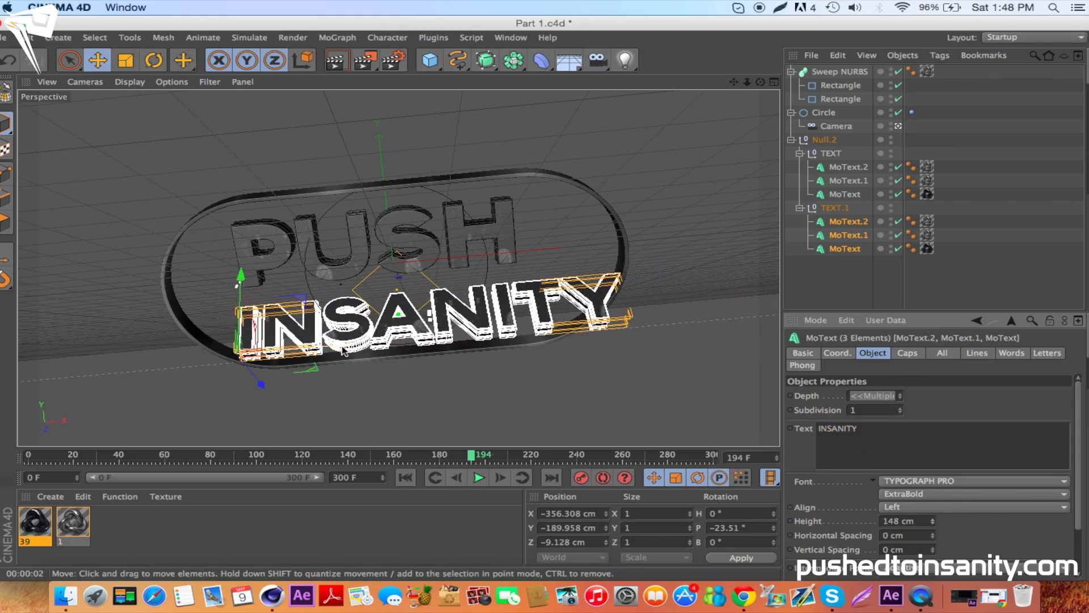
Shift INSANITY left and PUSH right to centre both words, then select them together
mouse_move(238, 288)
mouse_down()
mouse_move(225, 289)
mouse_move(225, 275)
mouse_up()
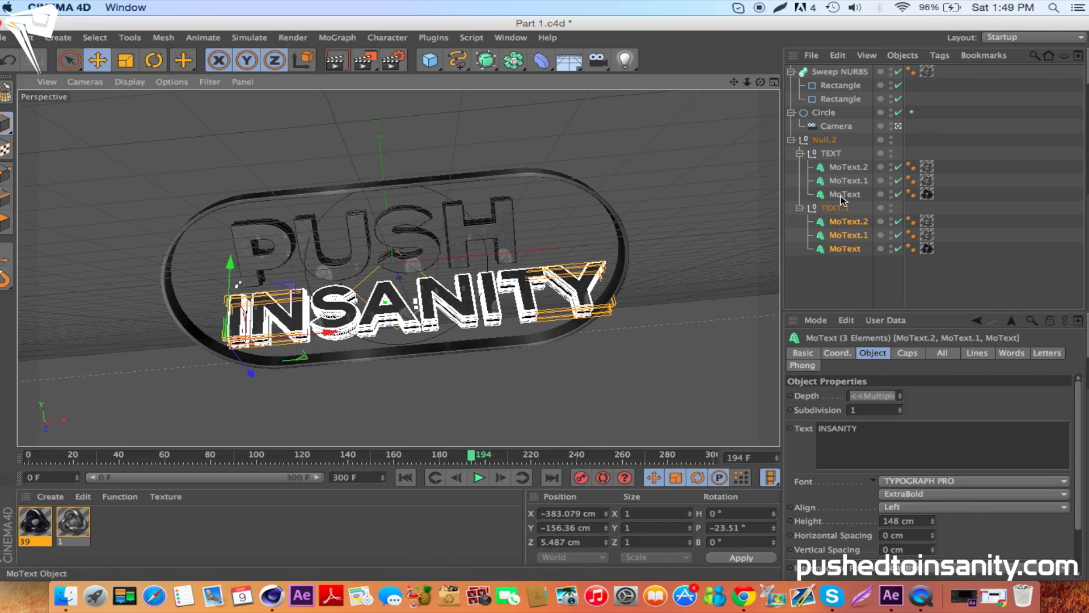
click(395, 218)
drag(336, 277, 359, 278)
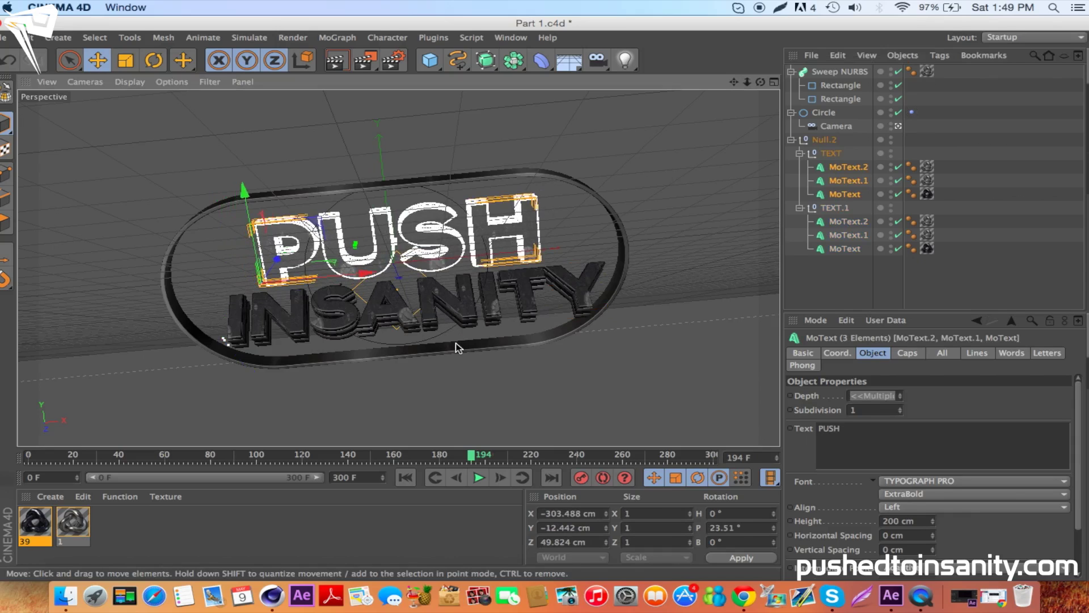
mouse_move(460, 456)
mouse_down()
mouse_move(346, 457)
mouse_move(451, 448)
mouse_up()
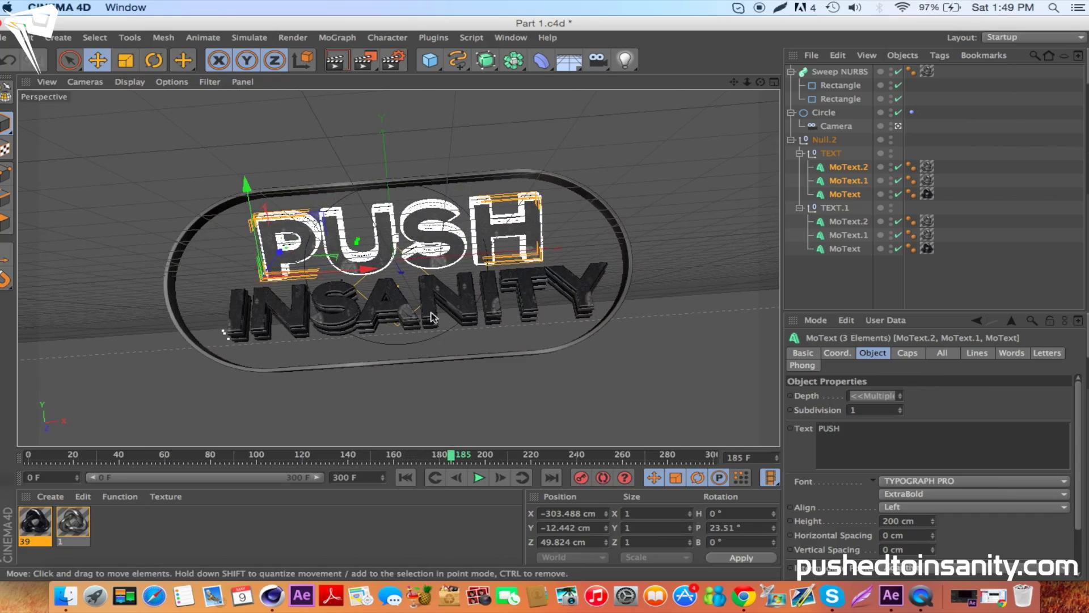
shift+click(842, 249)
shift+click(845, 222)
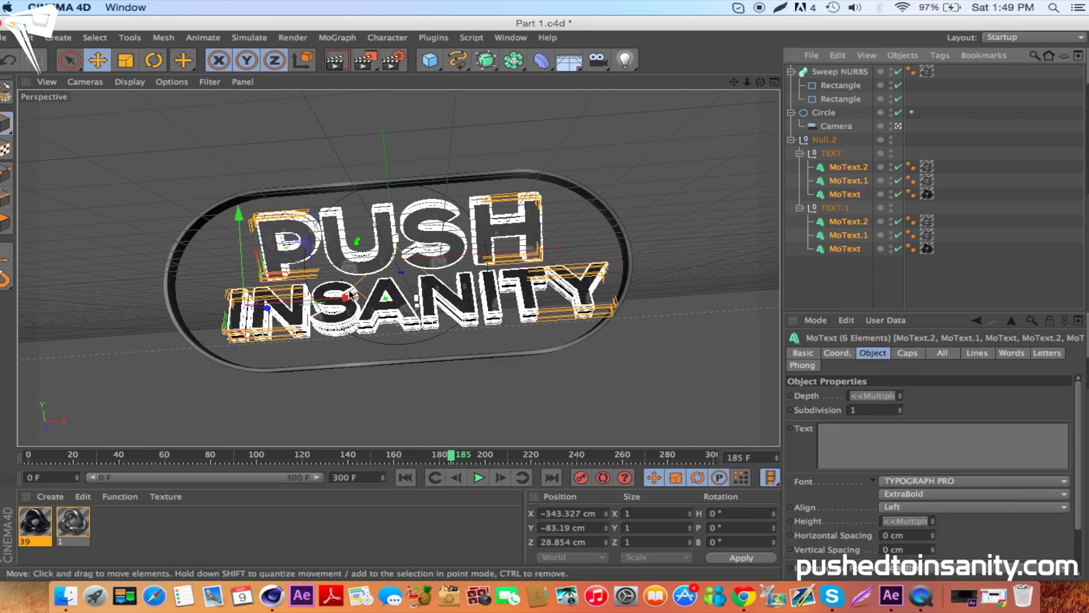
Nudge both words left, save the PNG frames as 'FREE 3d Dubstep intro', and start rendering
drag(352, 295, 337, 293)
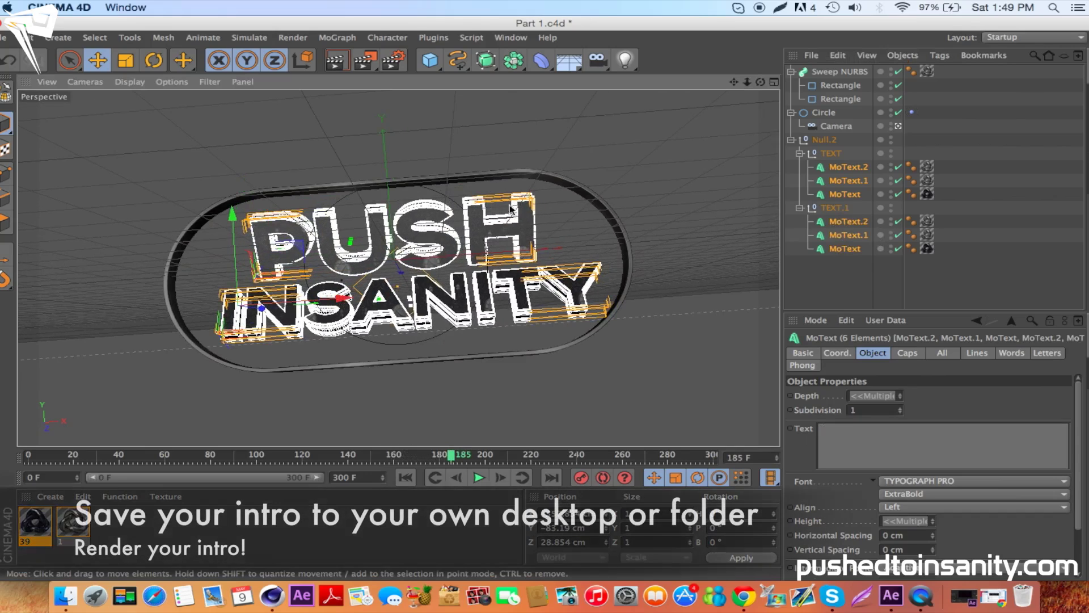
drag(391, 457, 503, 434)
click(391, 59)
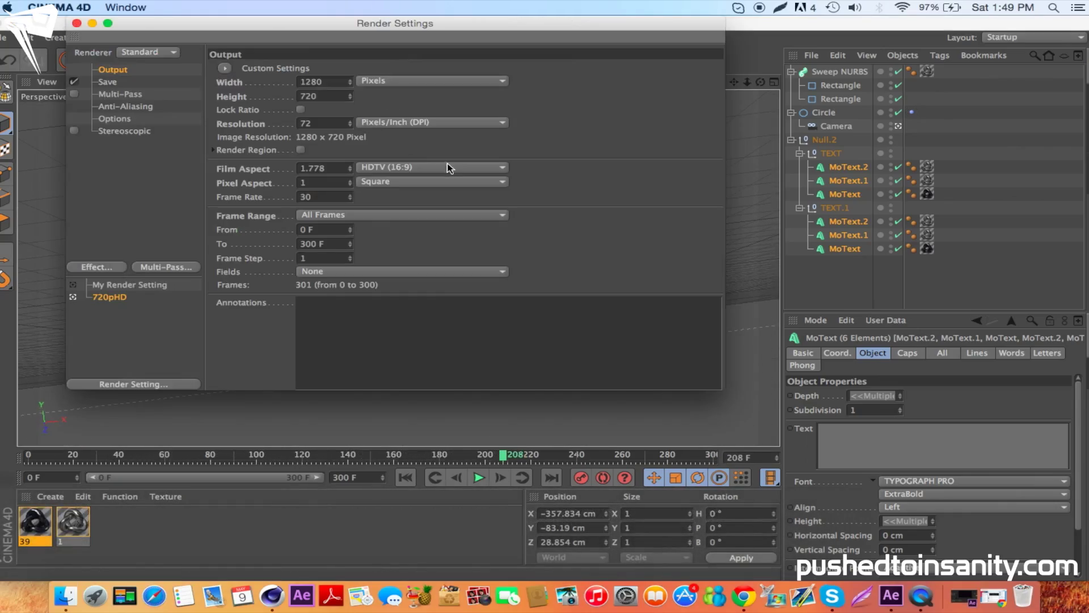
click(121, 82)
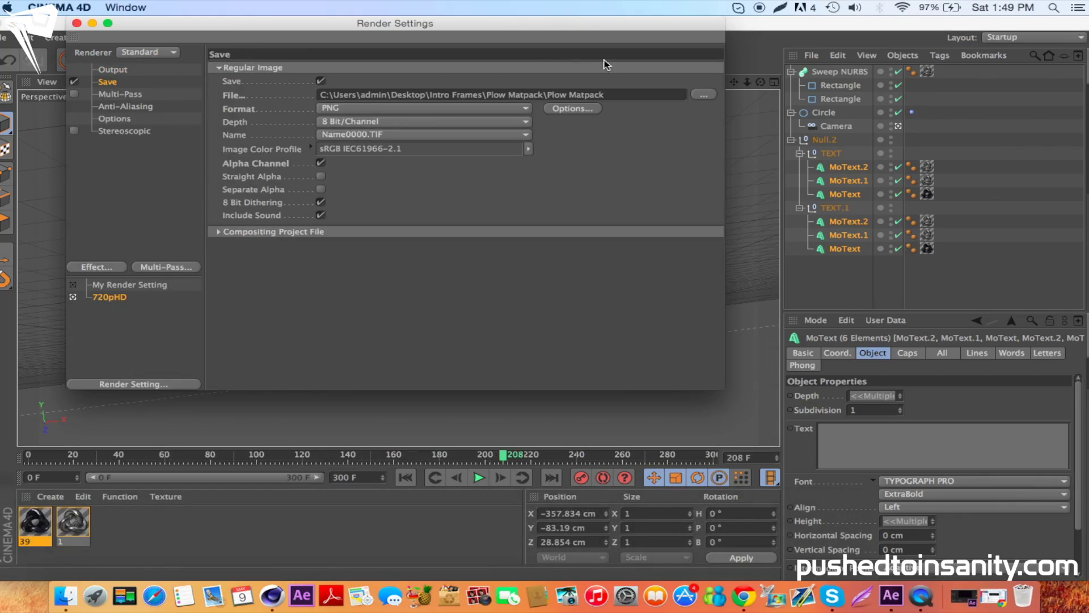
click(704, 95)
text(F)
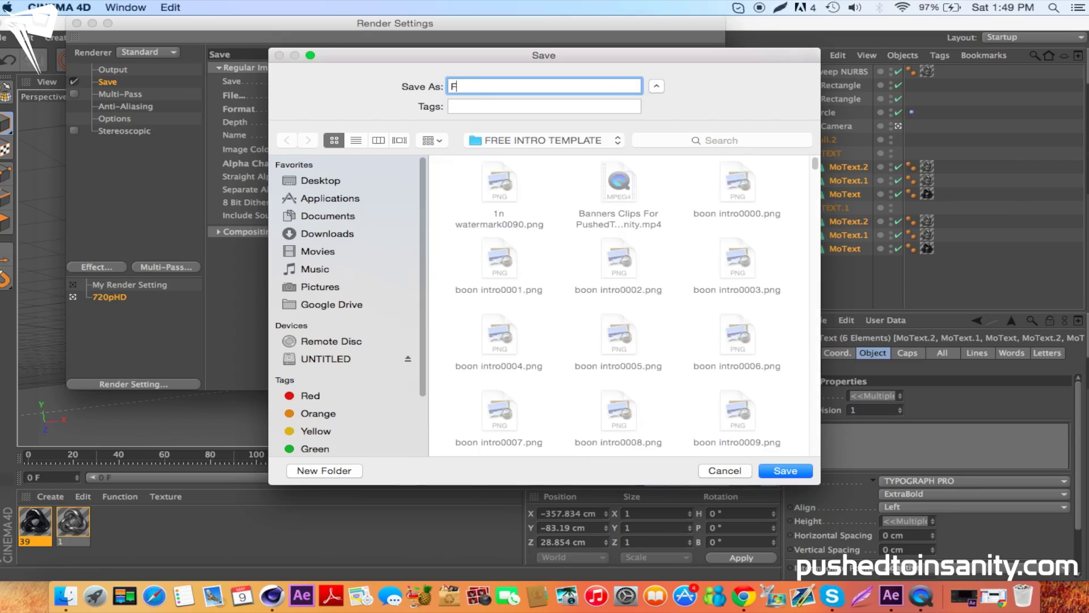
text(REE 3d)
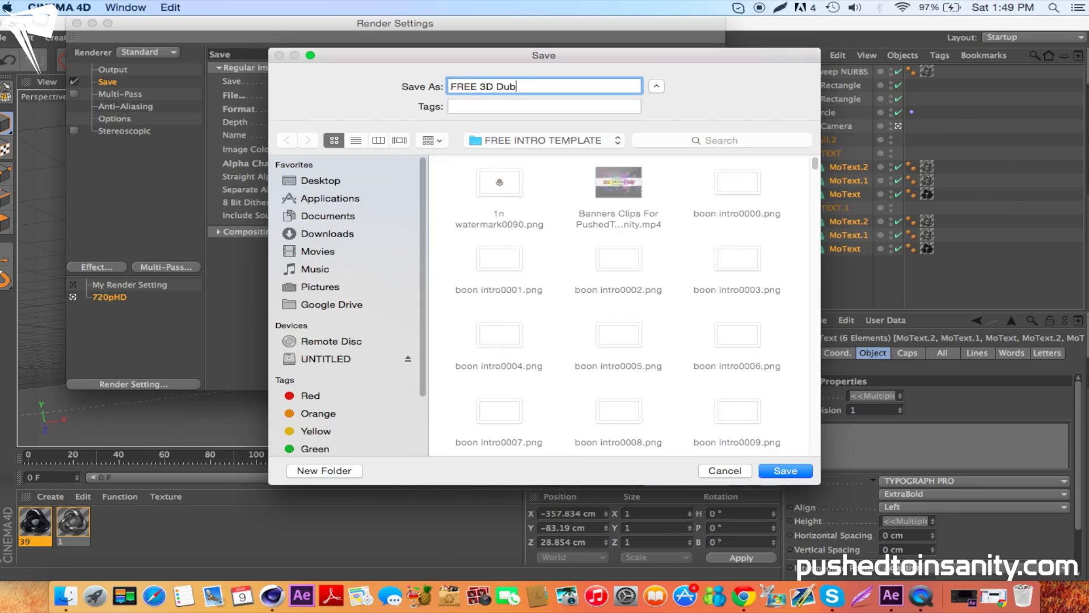
text( Dubstep intro)
key(Return)
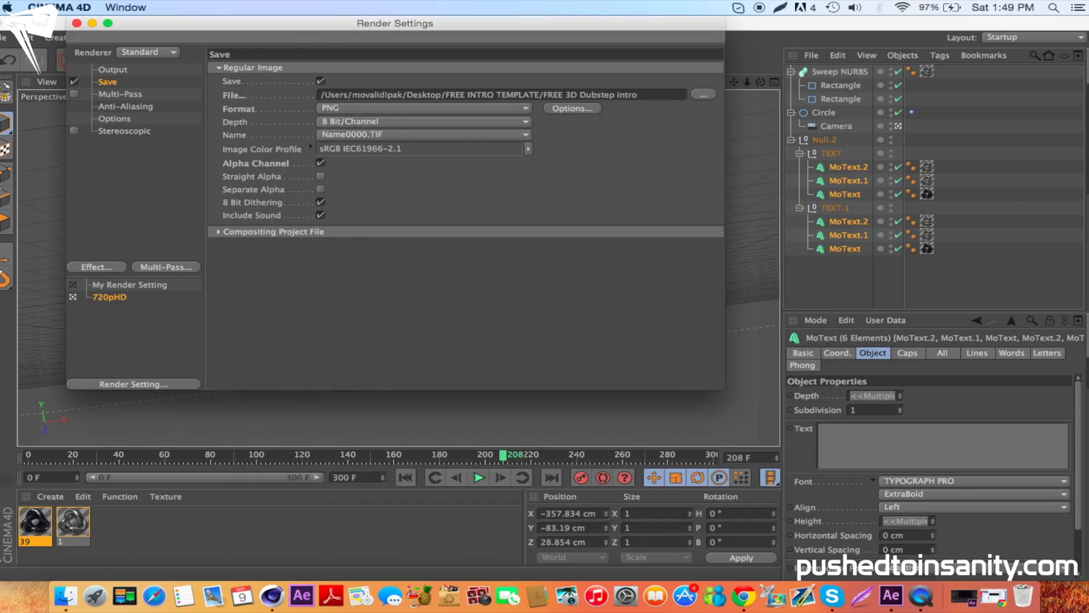
click(76, 24)
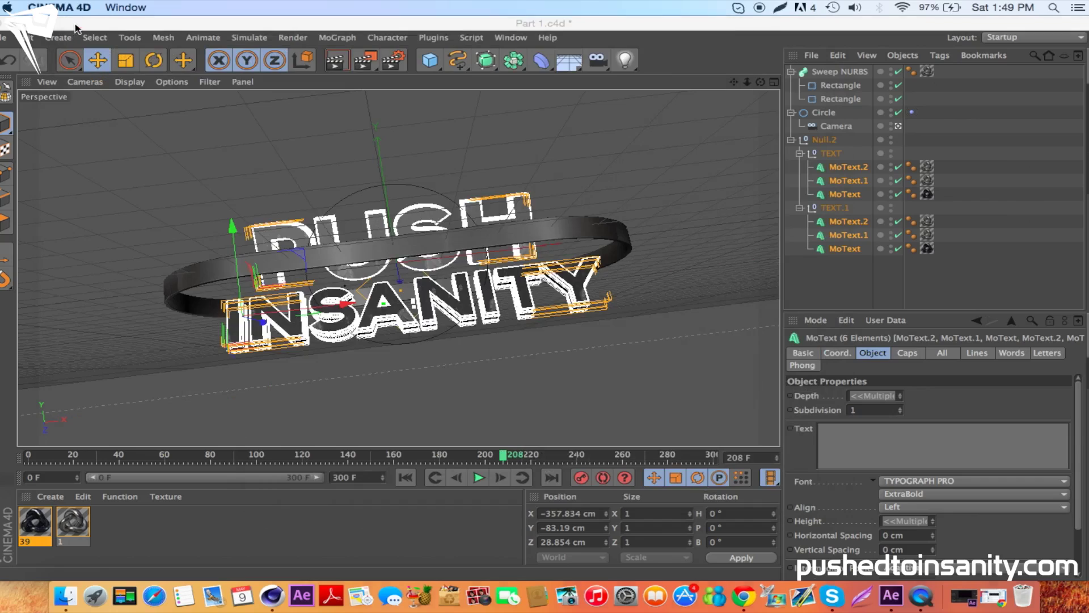
click(364, 61)
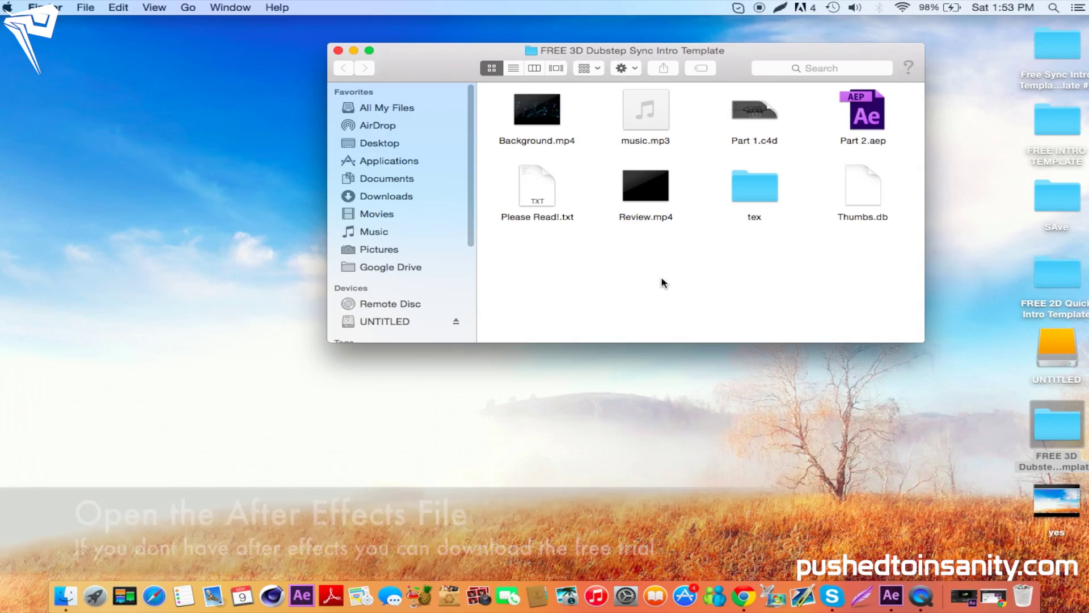
Open Part 2.aep in After Effects and collapse the SYNC layer's effects
double_click(868, 121)
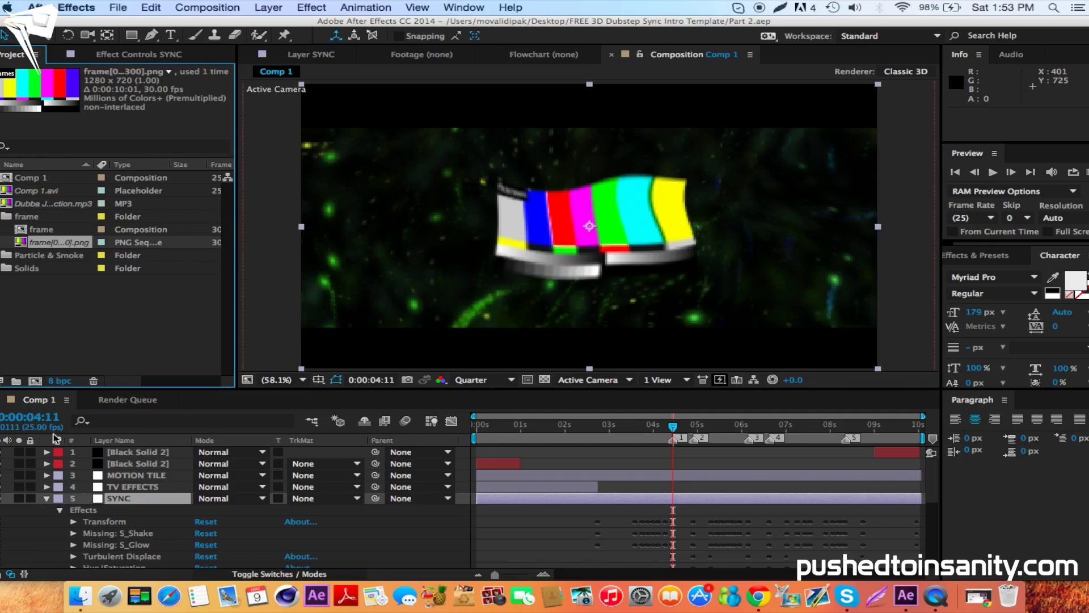
click(47, 498)
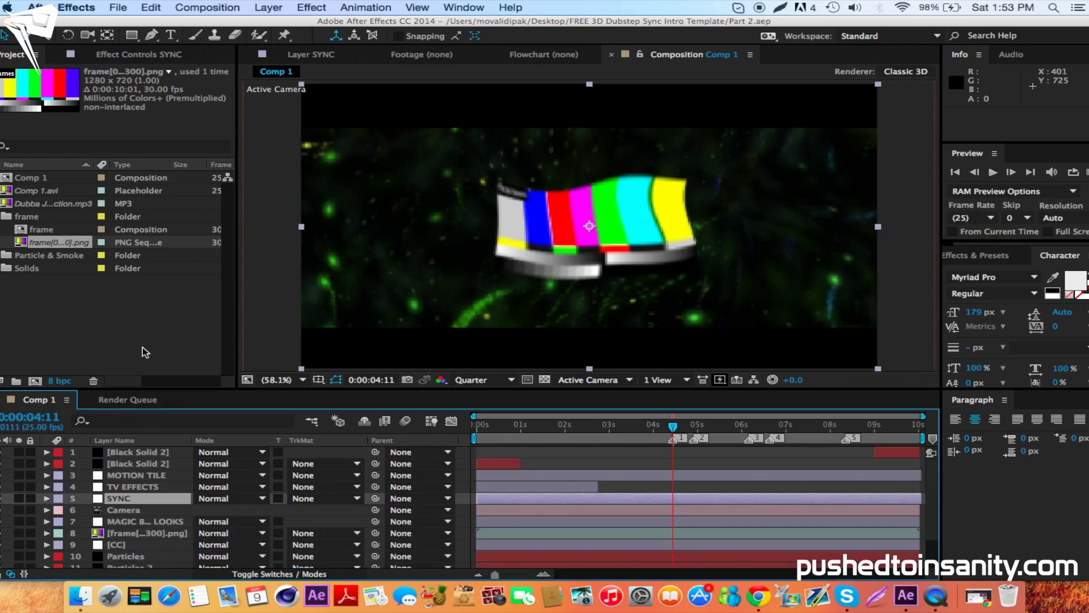
Select the original Dubba MP3 music item in the Project panel
click(118, 302)
click(49, 206)
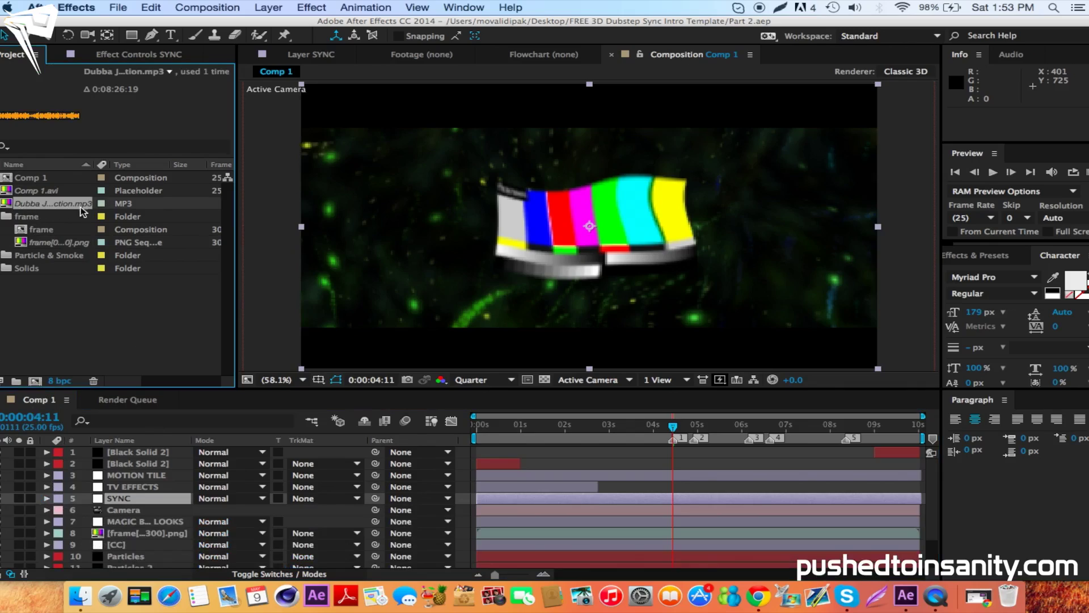
click(63, 245)
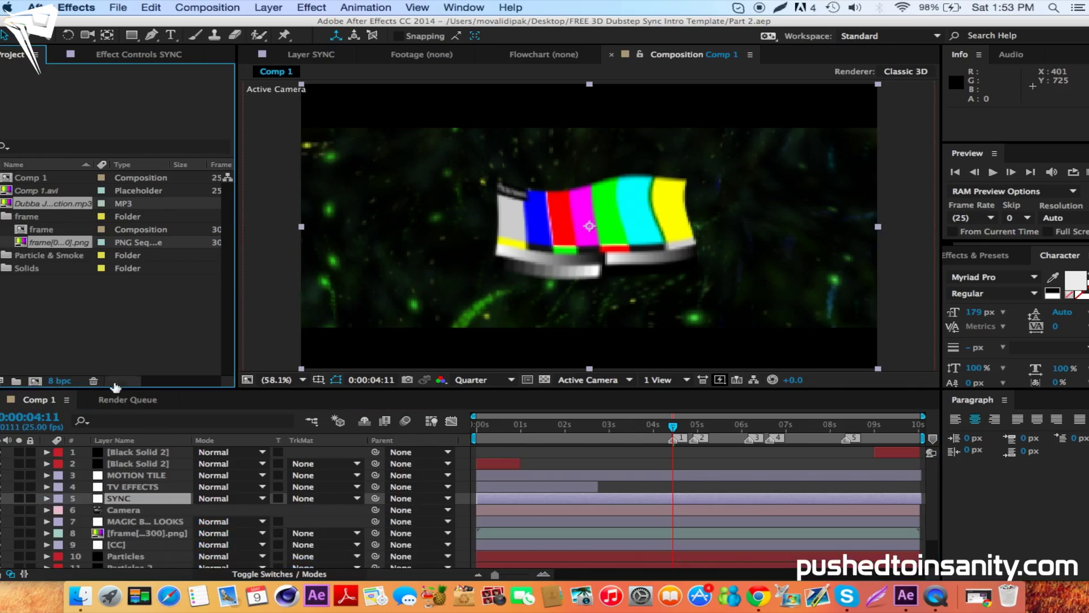
scroll(122, 513, down, 2)
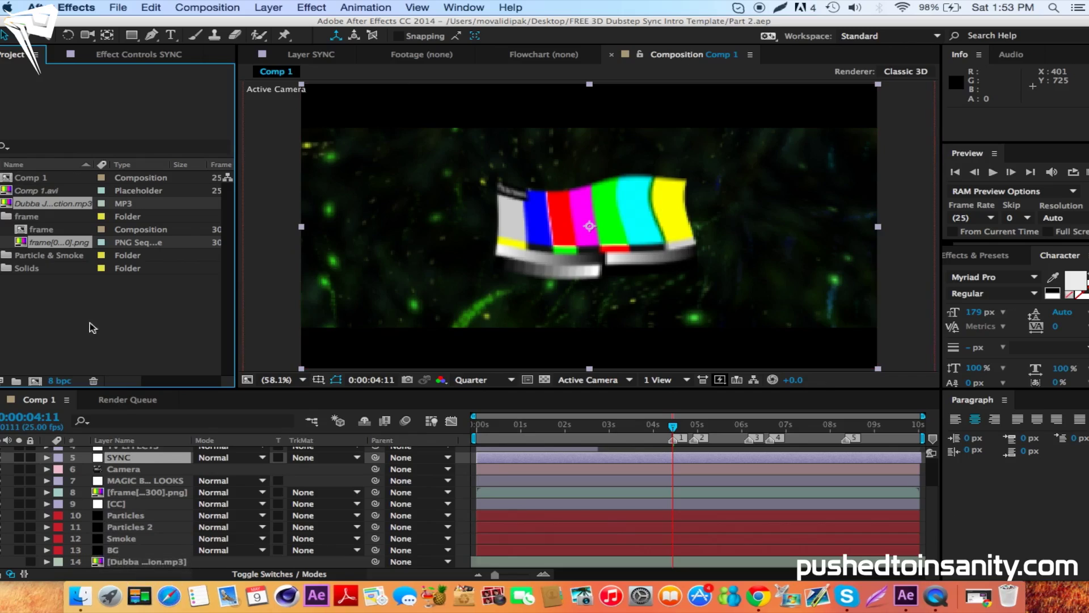
click(88, 285)
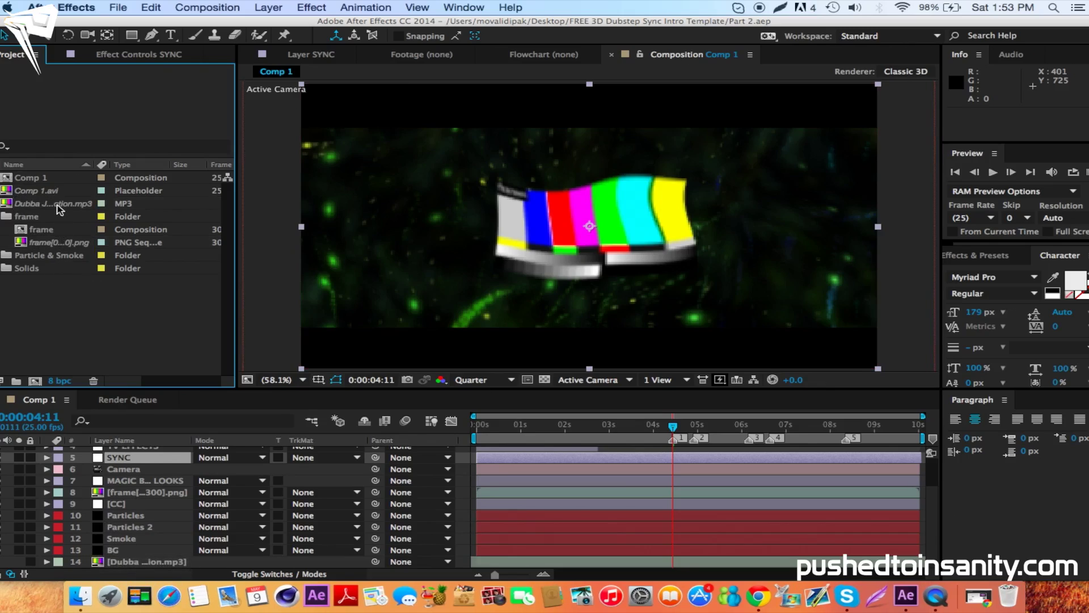
click(60, 209)
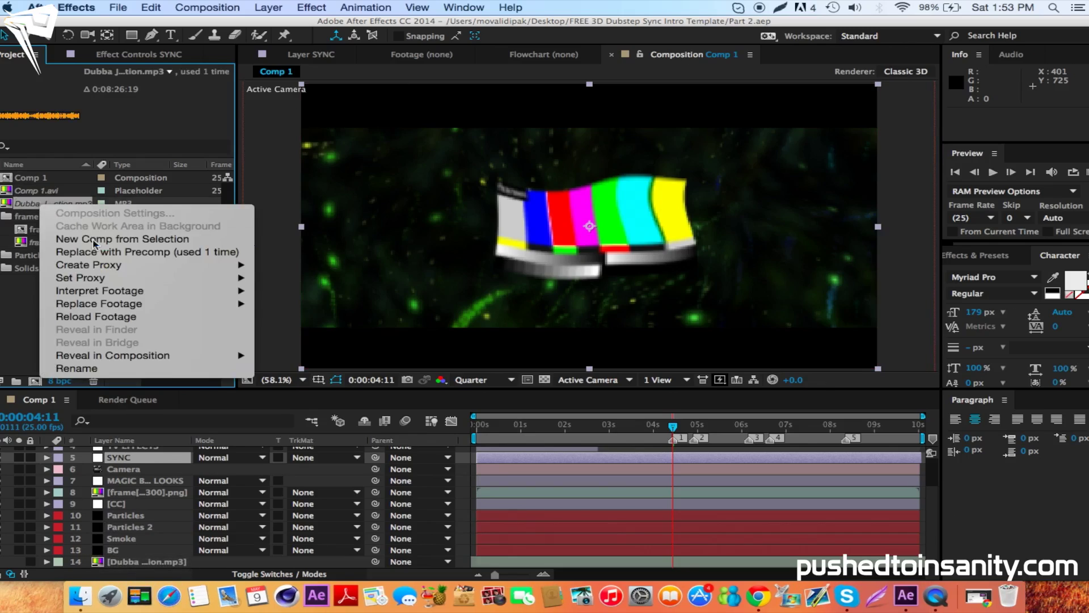
Replace the Dubba MP3 footage with music.mp3 from the template folder on the Desktop
mouse_move(139, 304)
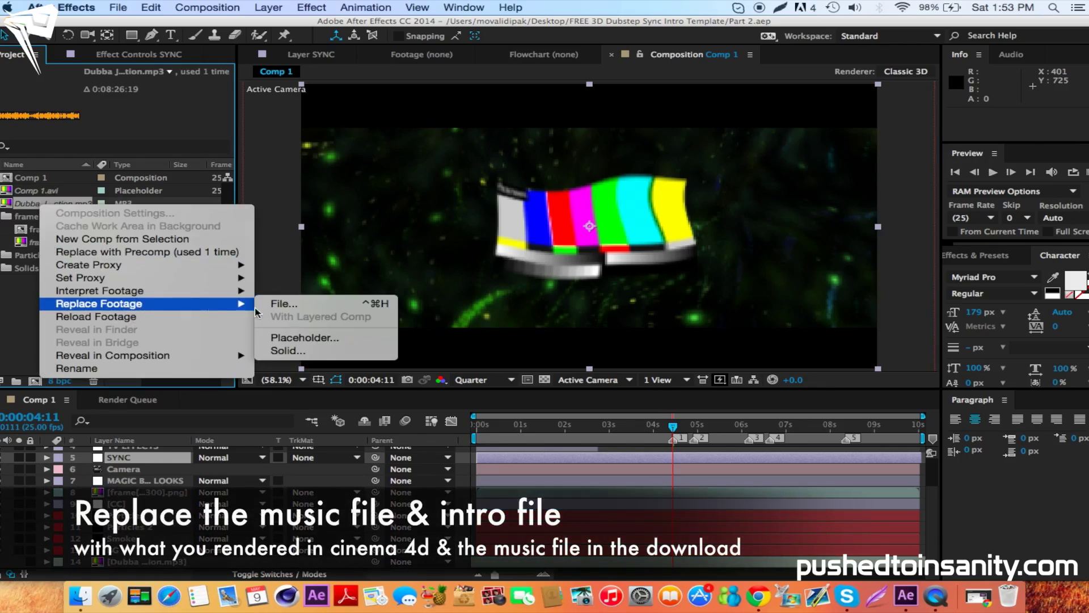
click(363, 311)
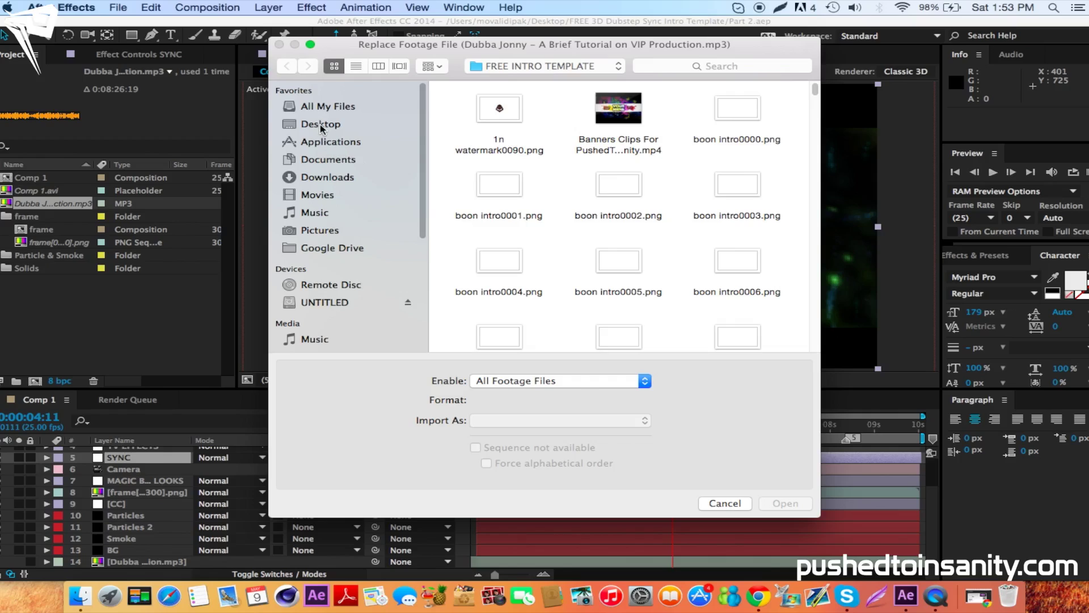
click(321, 126)
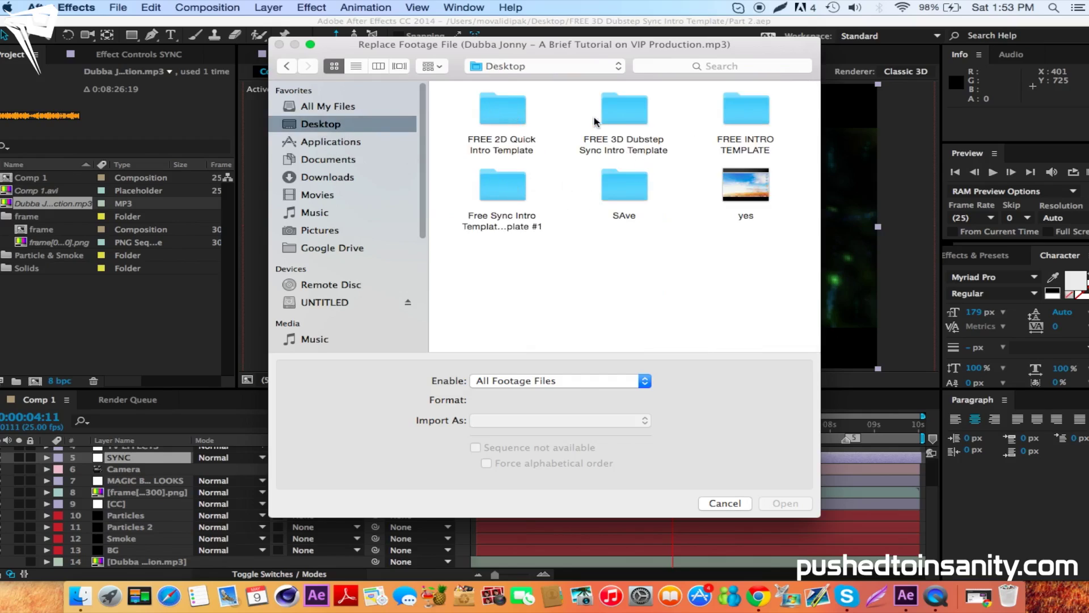
double_click(624, 115)
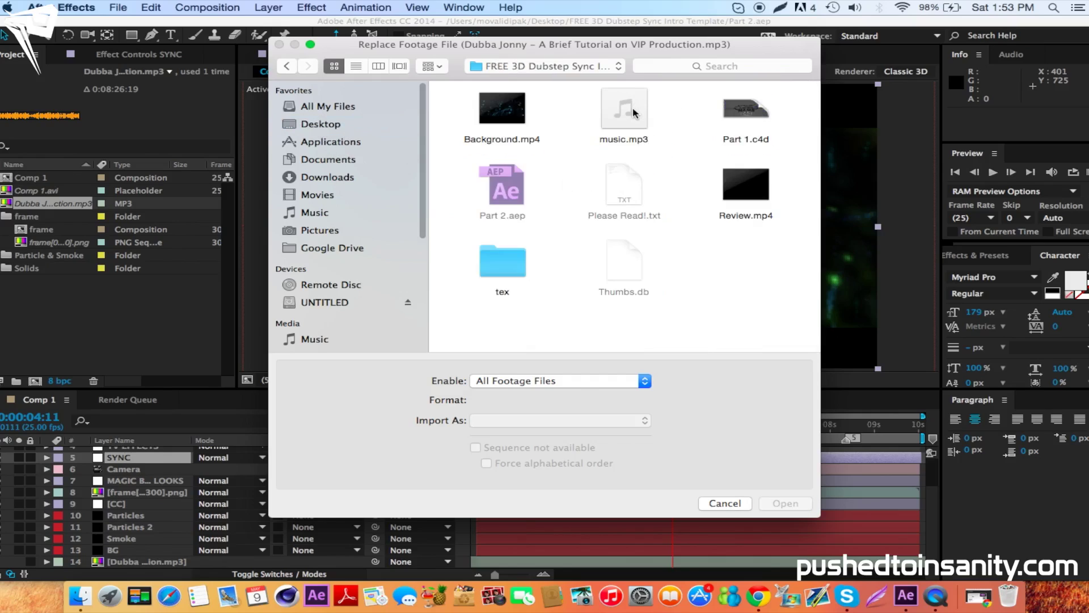
double_click(638, 112)
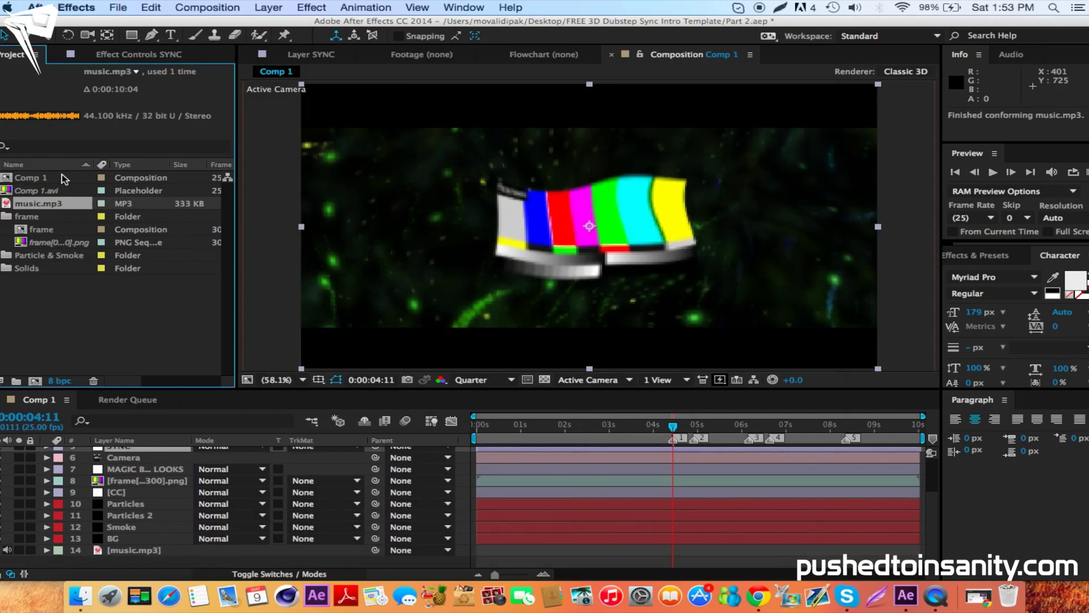
click(57, 244)
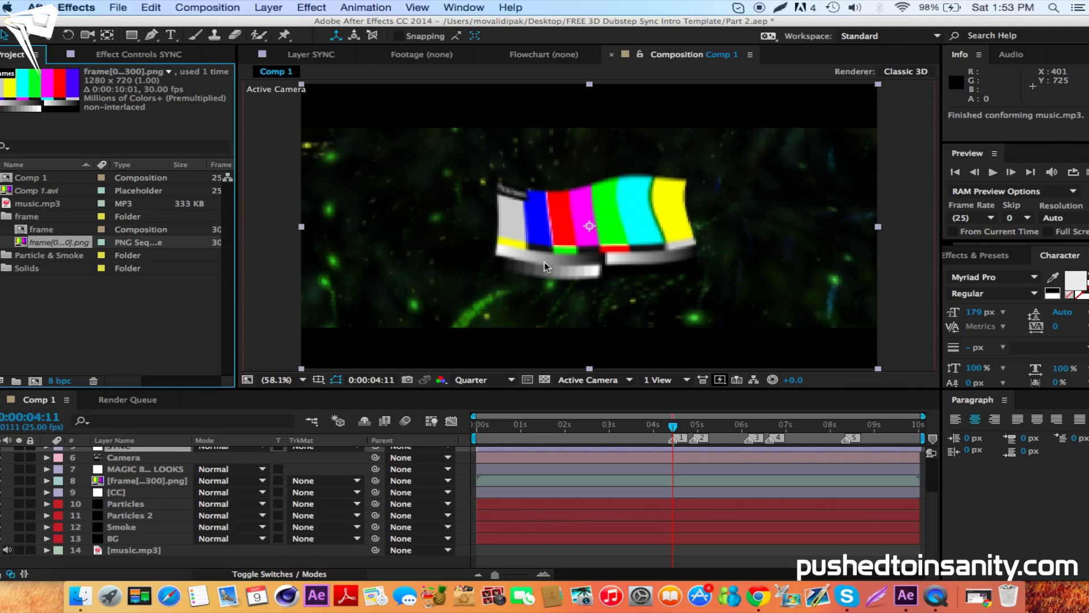
Replace the frame PNG sequence with the boon intro0000.png sequence from FREE INTRO TEMPLATE
right_click(64, 246)
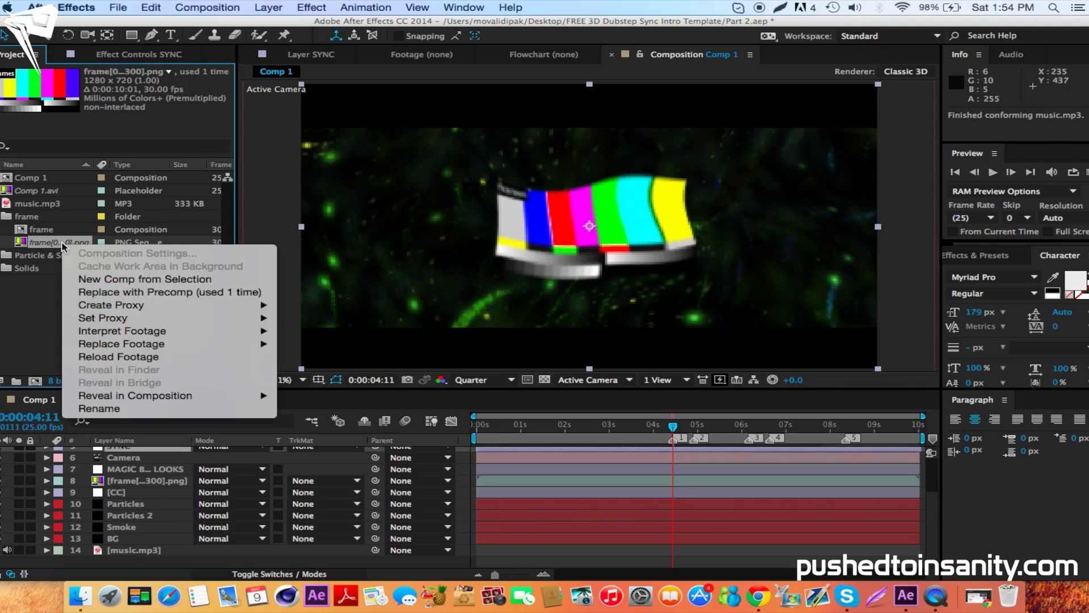
mouse_move(170, 343)
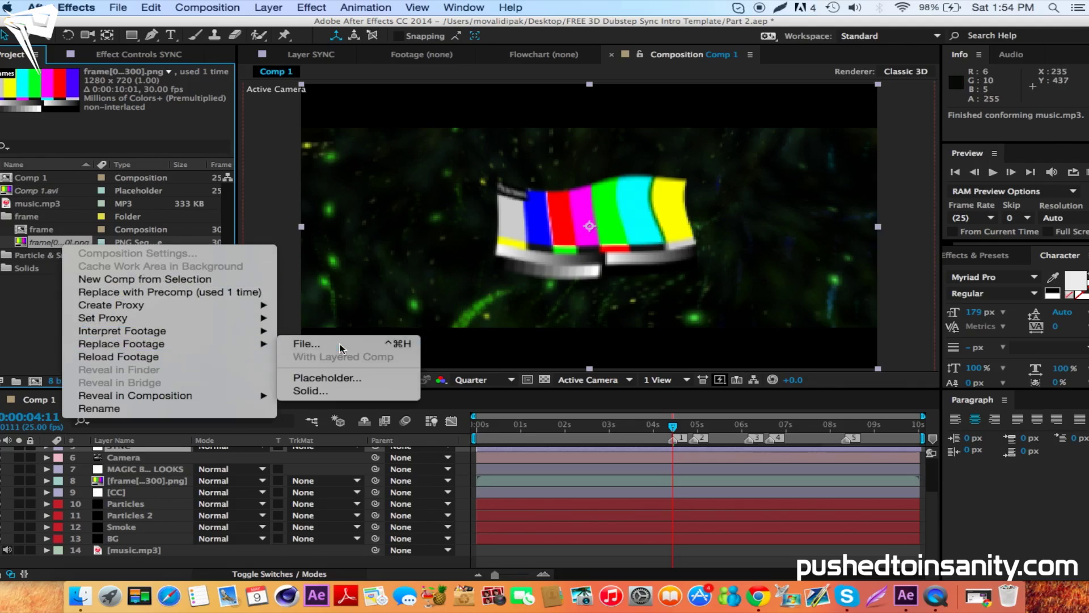
click(306, 343)
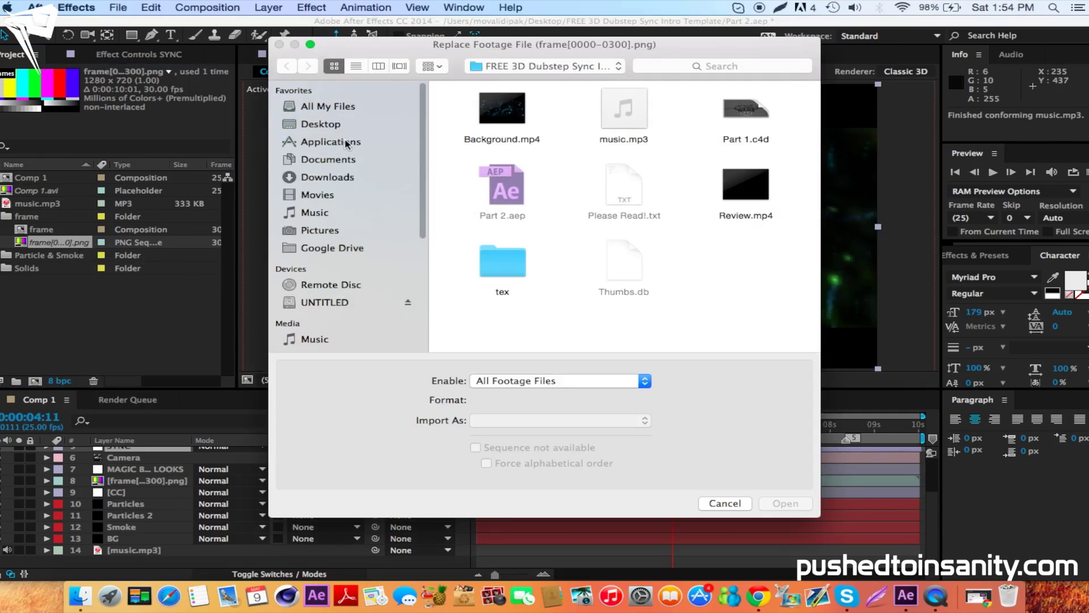
click(340, 125)
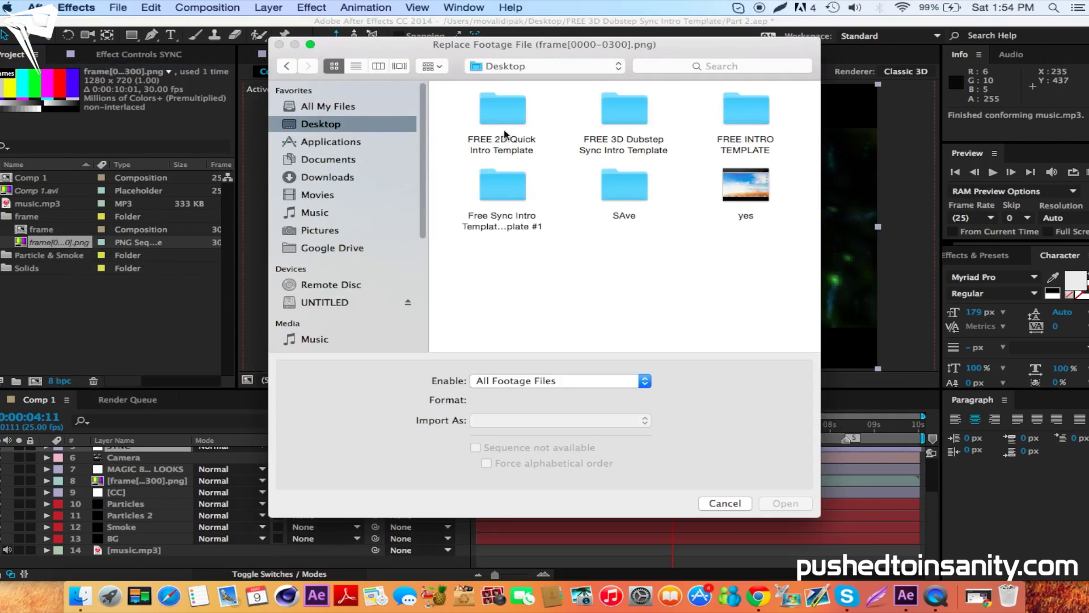
double_click(747, 112)
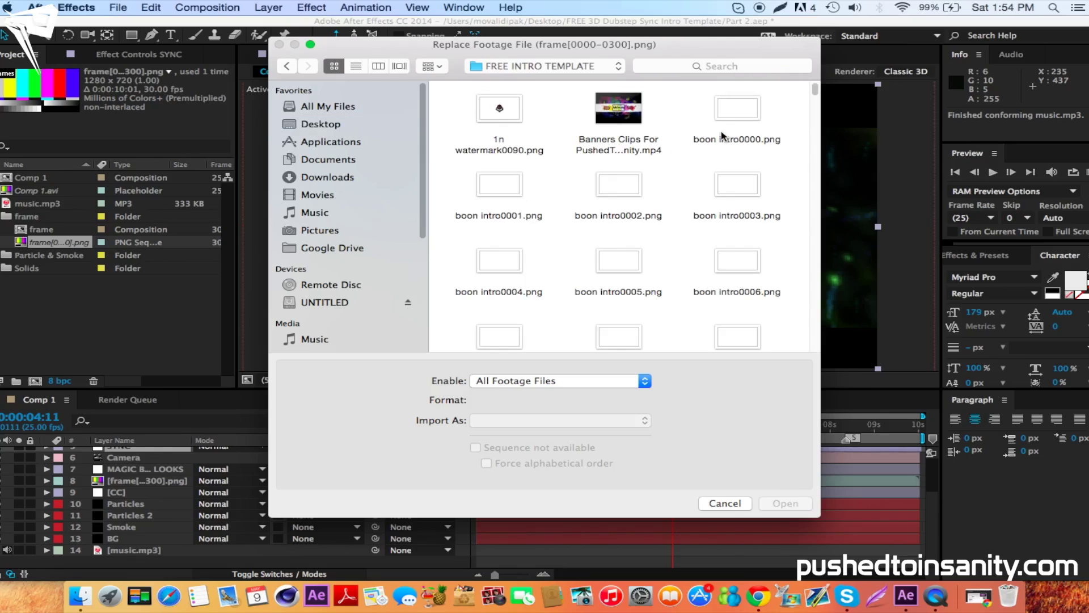
click(740, 118)
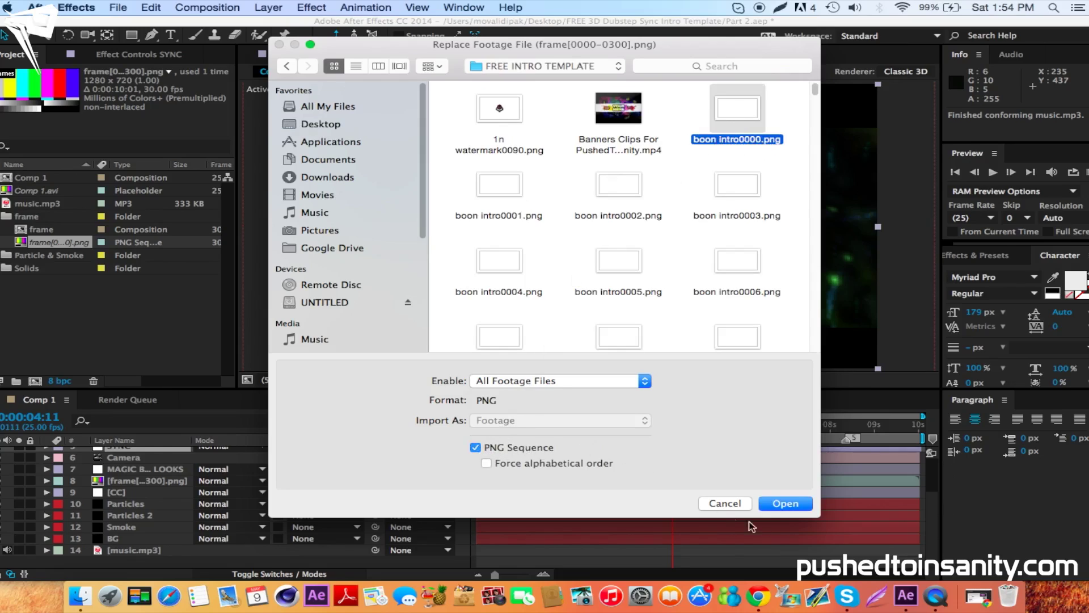
click(785, 507)
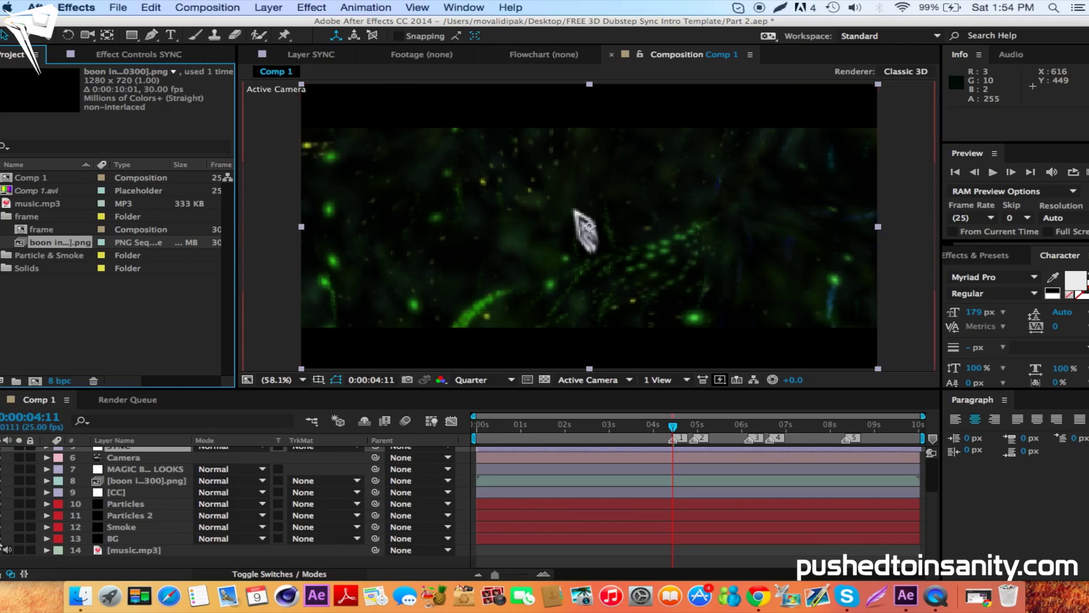
Hide the Smoke, Particles 2 and Particles layers
click(3, 526)
click(2, 515)
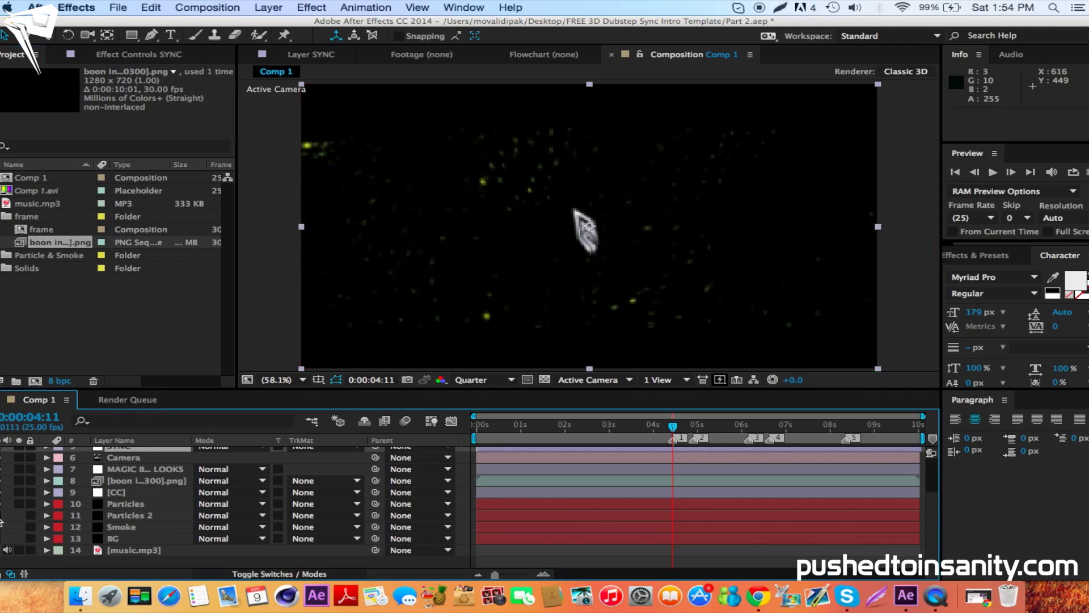
click(2, 504)
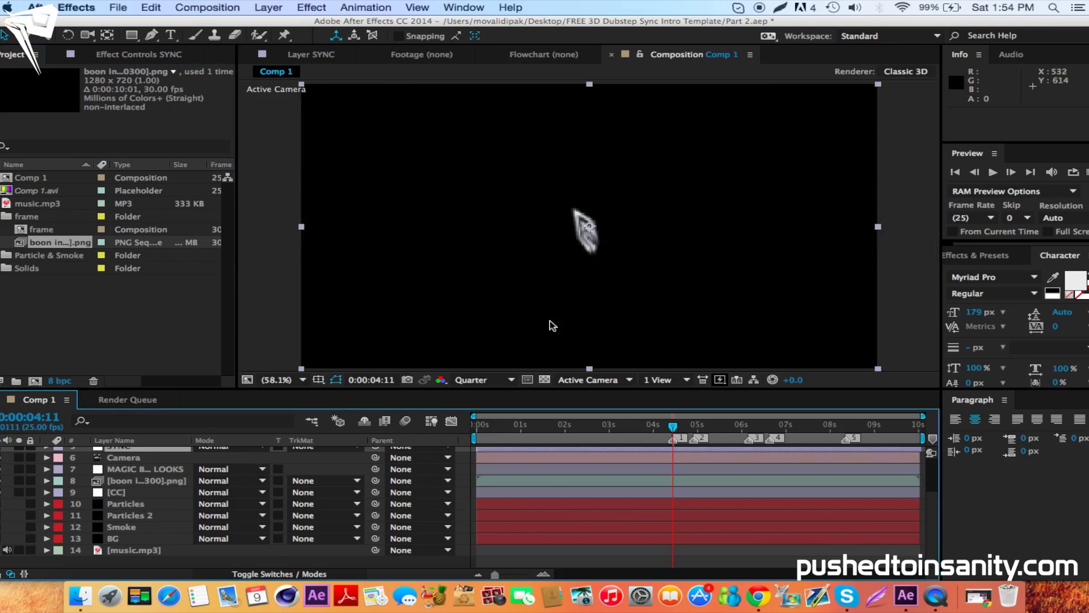
Import Background.mp4 from the template folder into the project
click(110, 323)
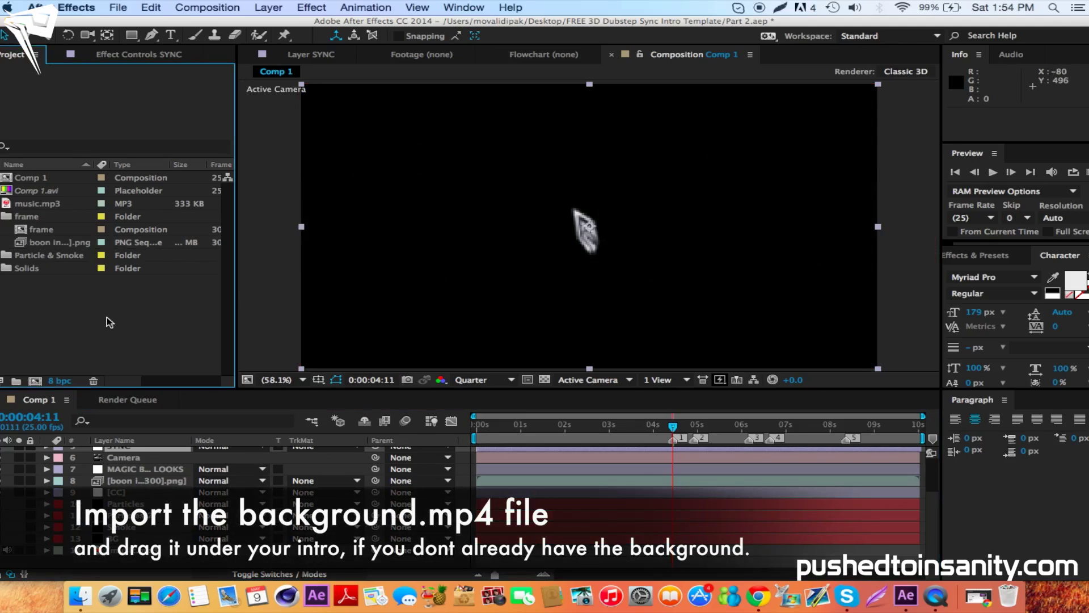
double_click(118, 322)
click(339, 126)
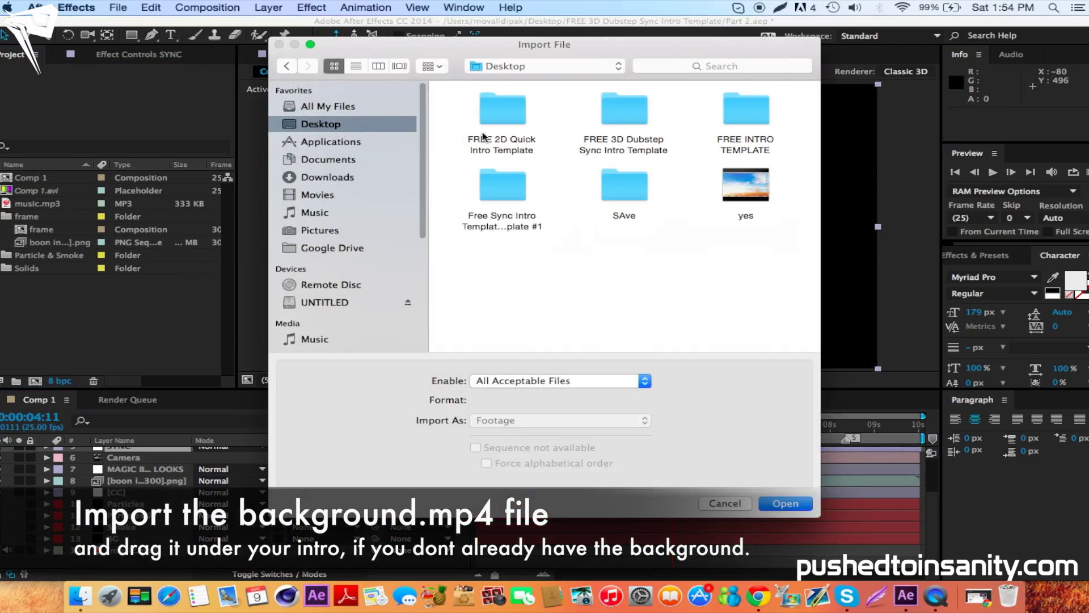
double_click(634, 111)
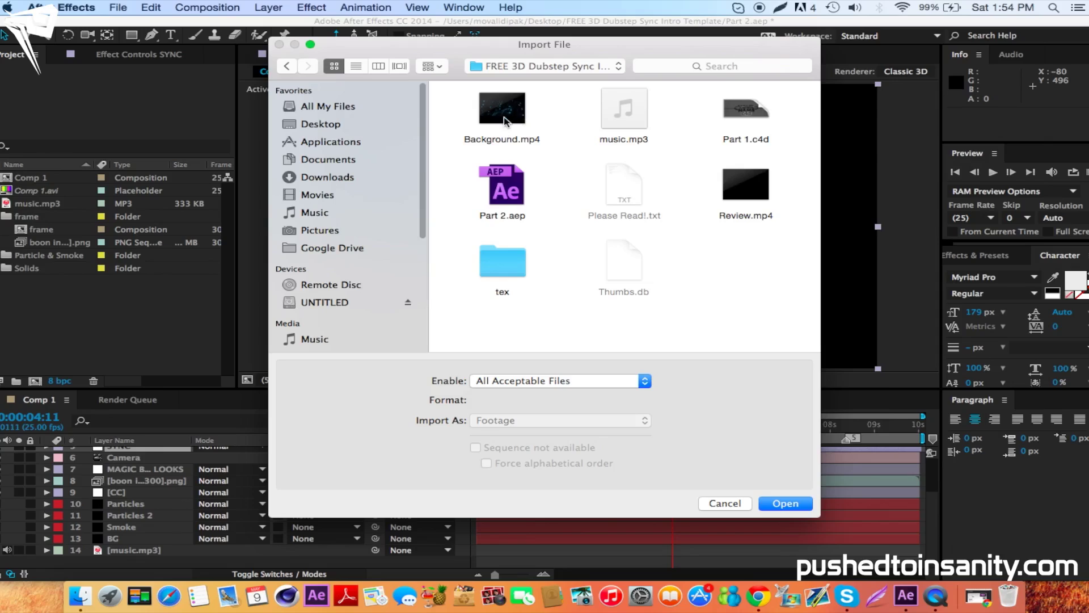
click(519, 107)
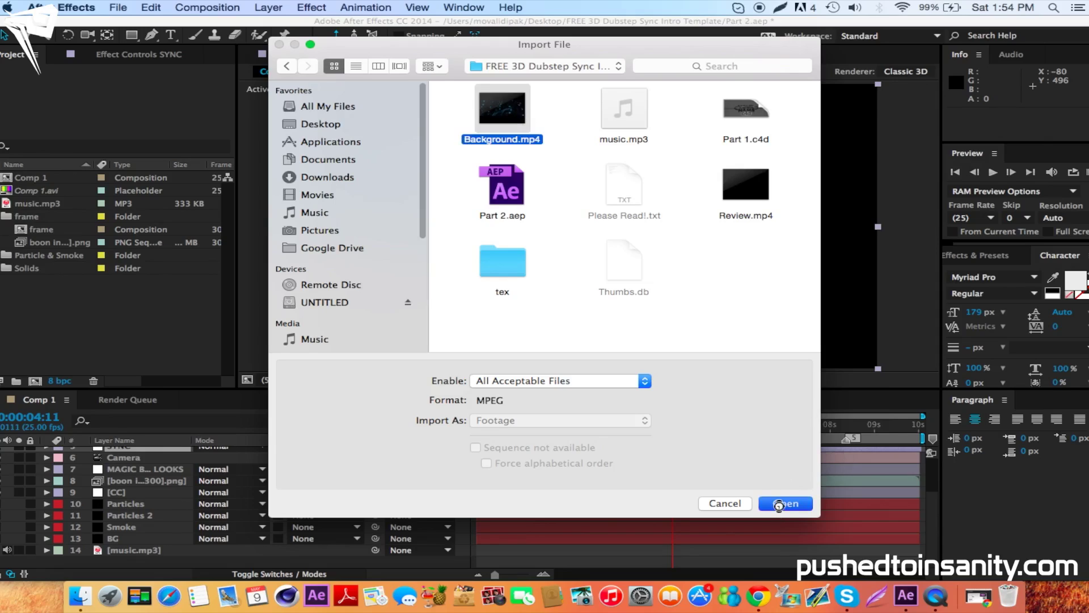
click(779, 505)
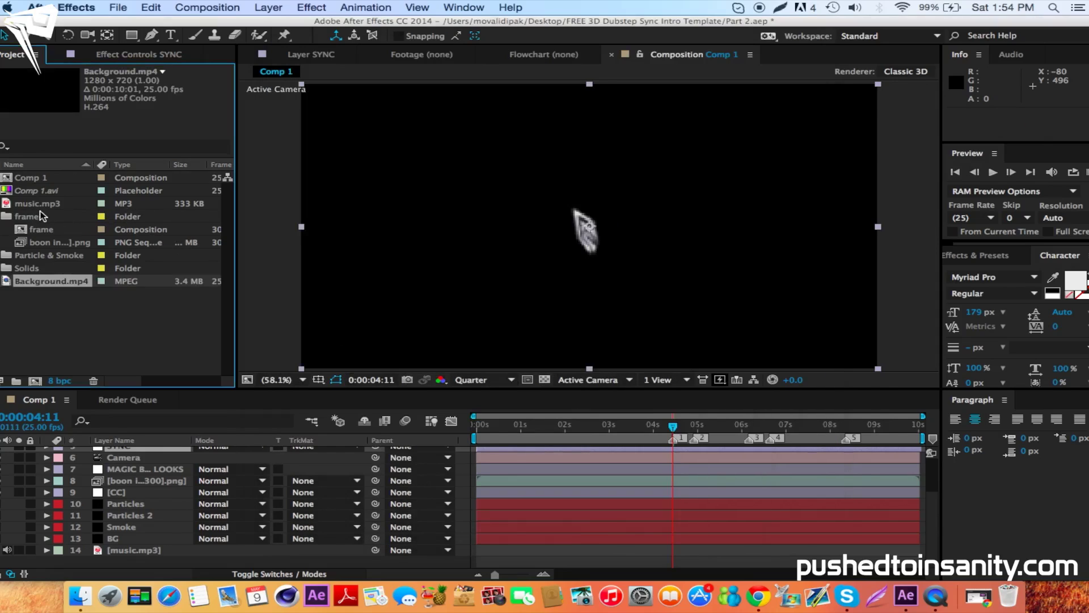
Place Background.mp4 in Comp 1 as layer 9 and add Comp 1 to the render queue
drag(52, 180, 138, 492)
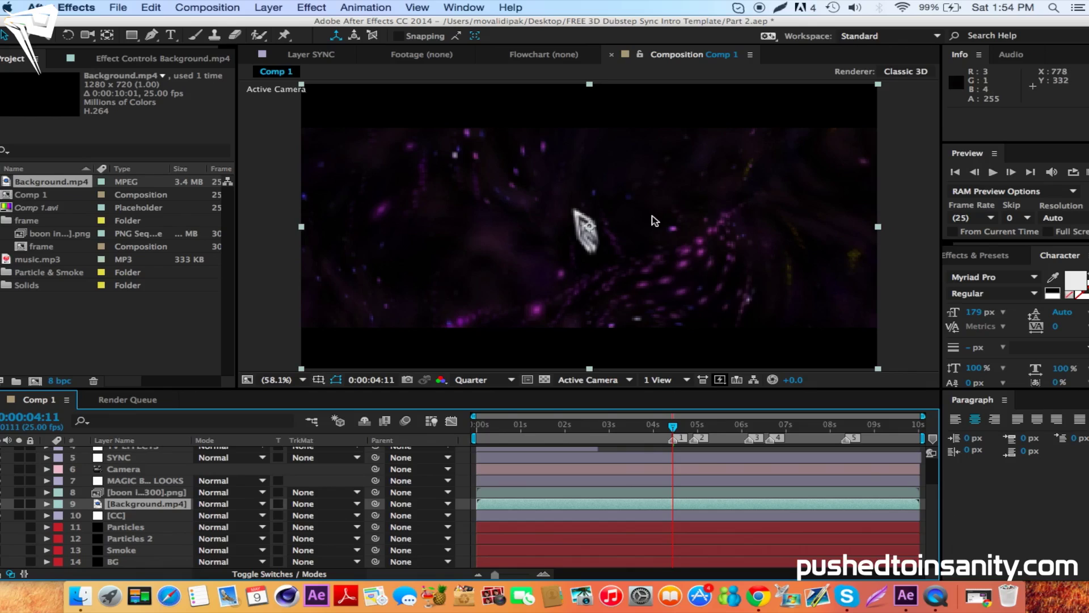
click(227, 7)
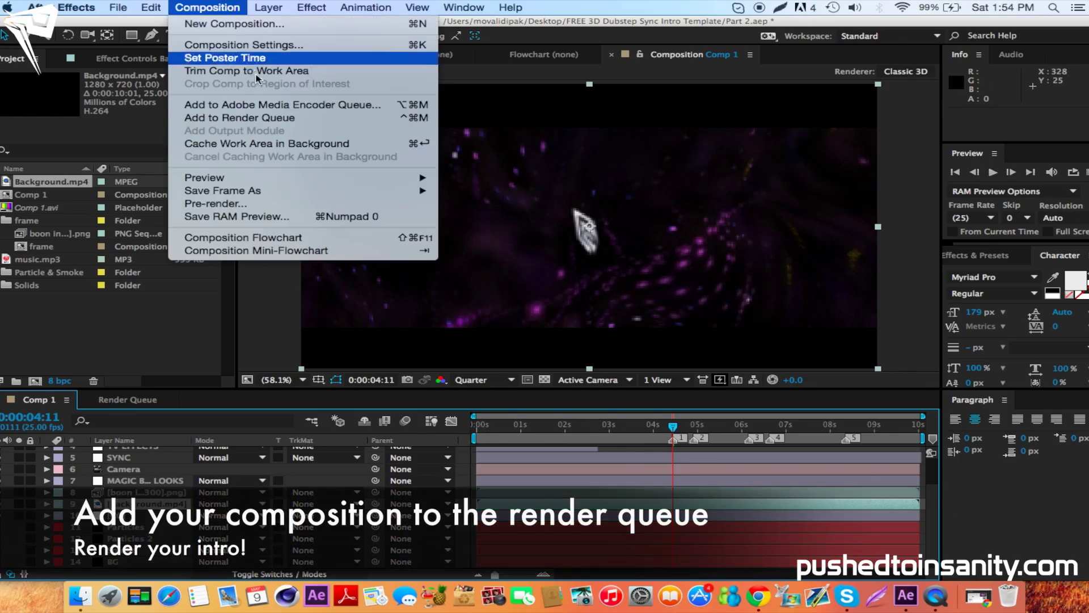
click(283, 115)
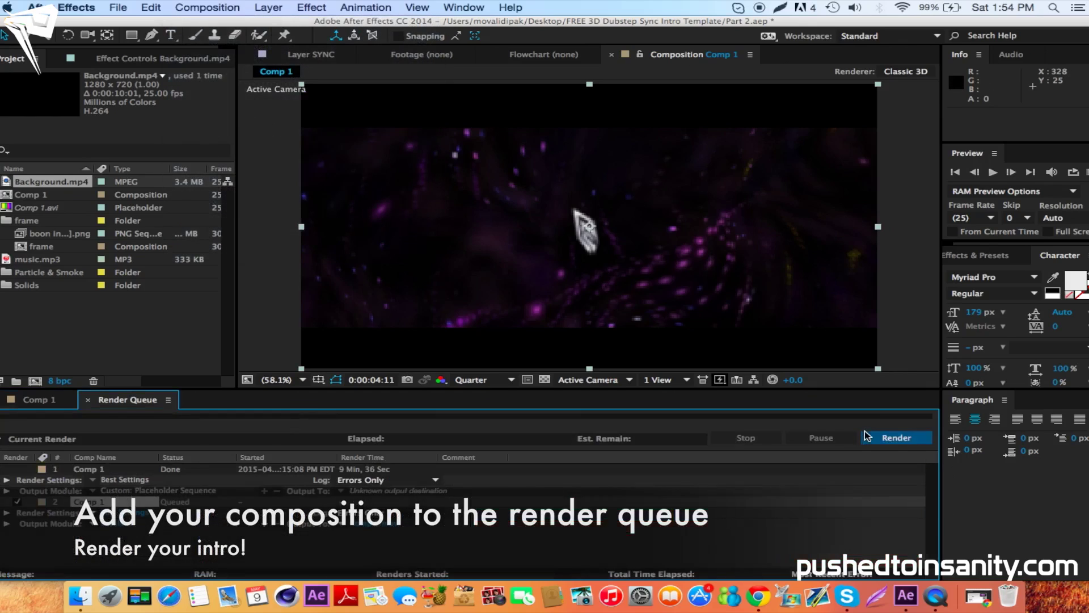